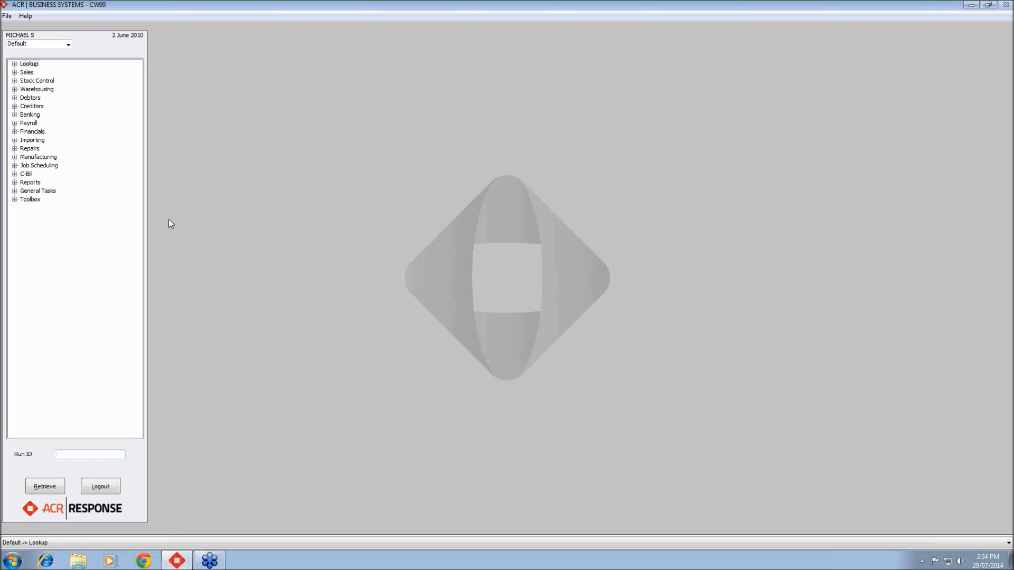
- Open the Specials System under Sales, Pricing
click(15, 72)
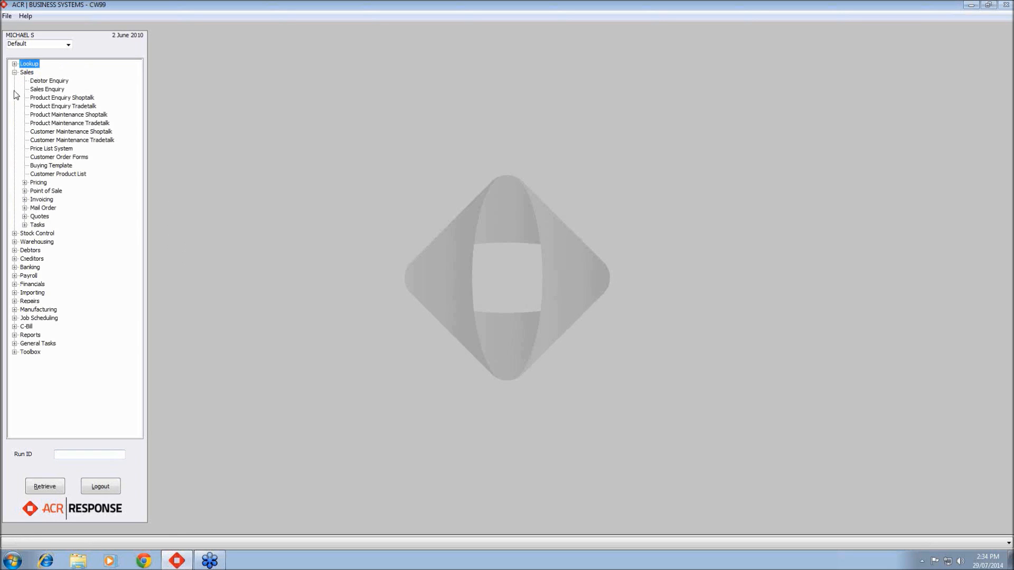
click(24, 182)
click(74, 220)
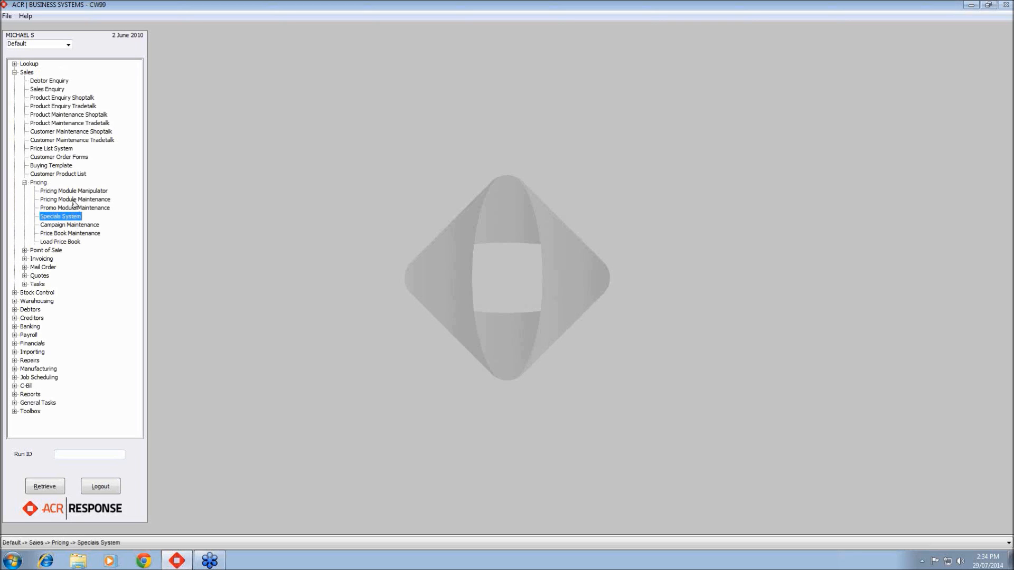
click(74, 200)
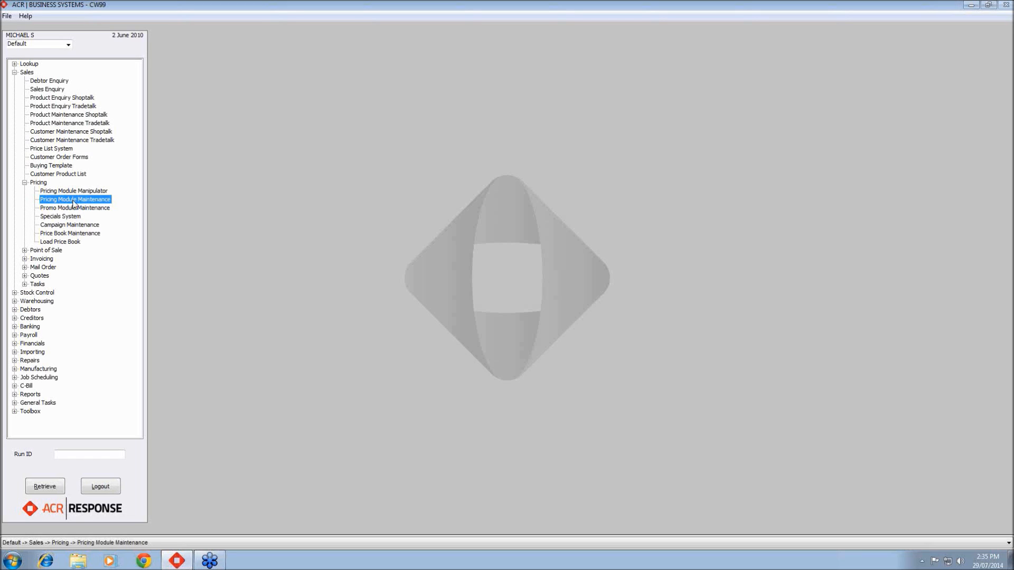
click(73, 218)
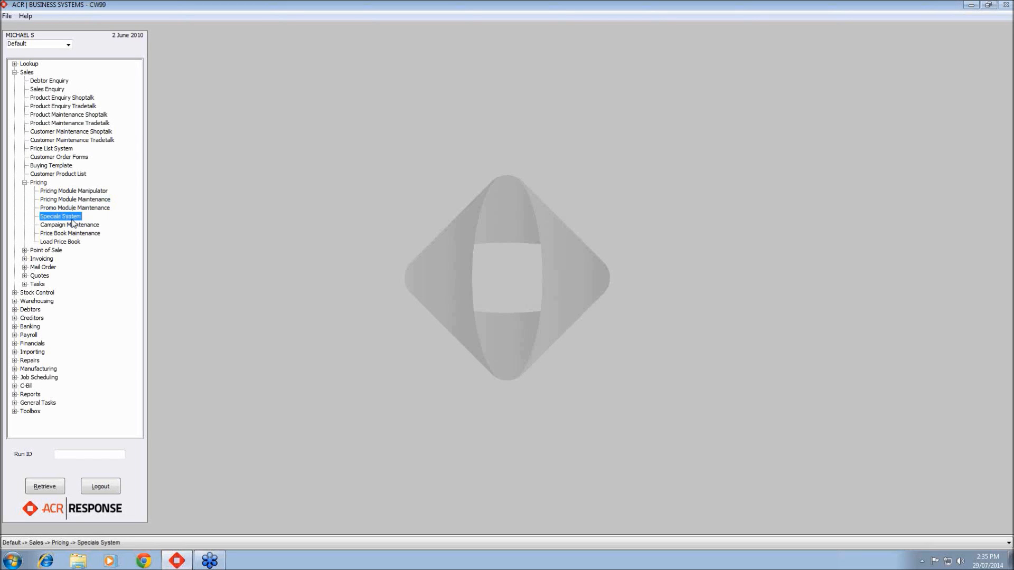
double_click(73, 217)
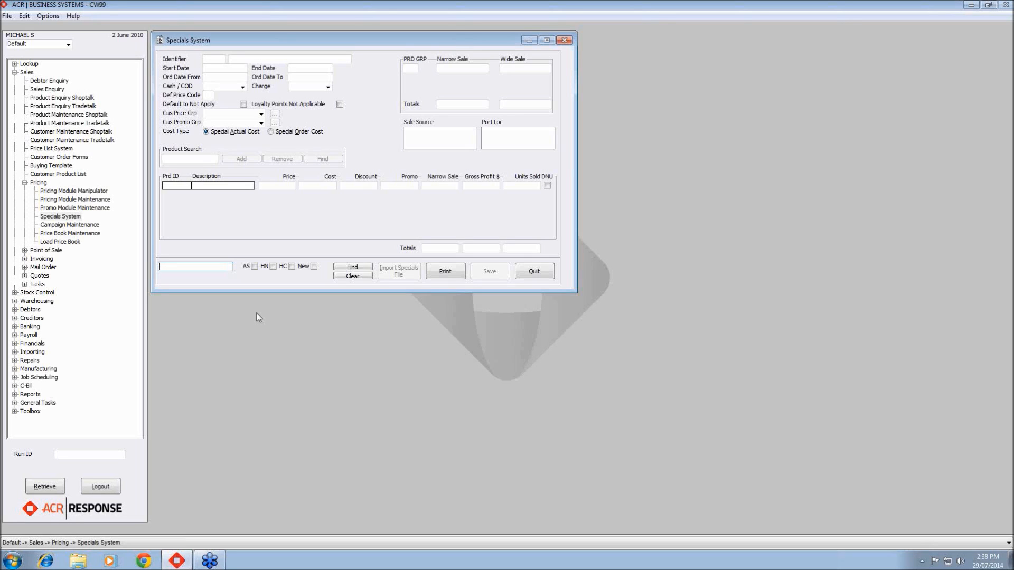
- Start a new special with identifier 1000 and description WEBINAR DEMO
click(315, 266)
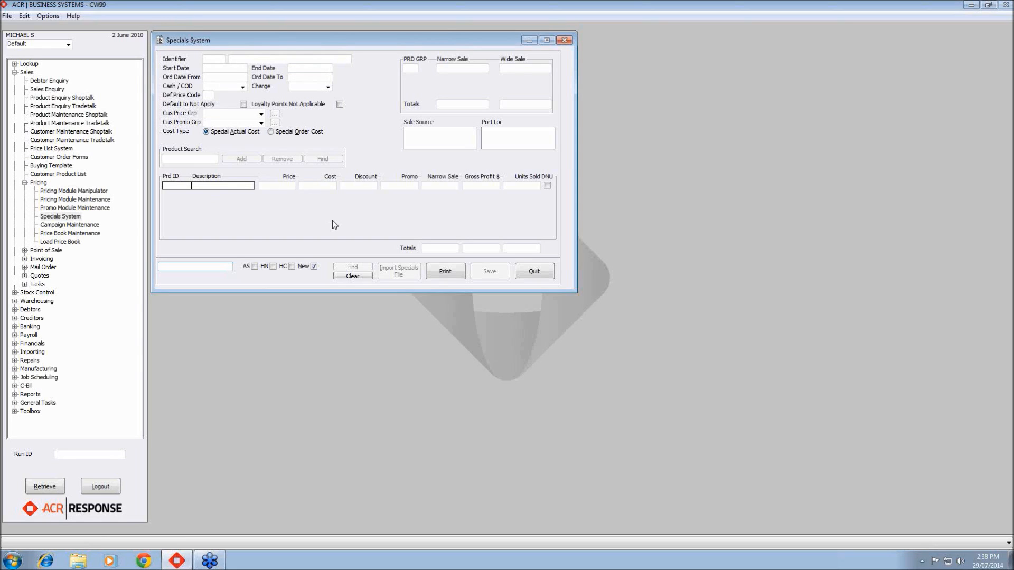
text(1000)
key(Return)
text(WEBINAR DEMO)
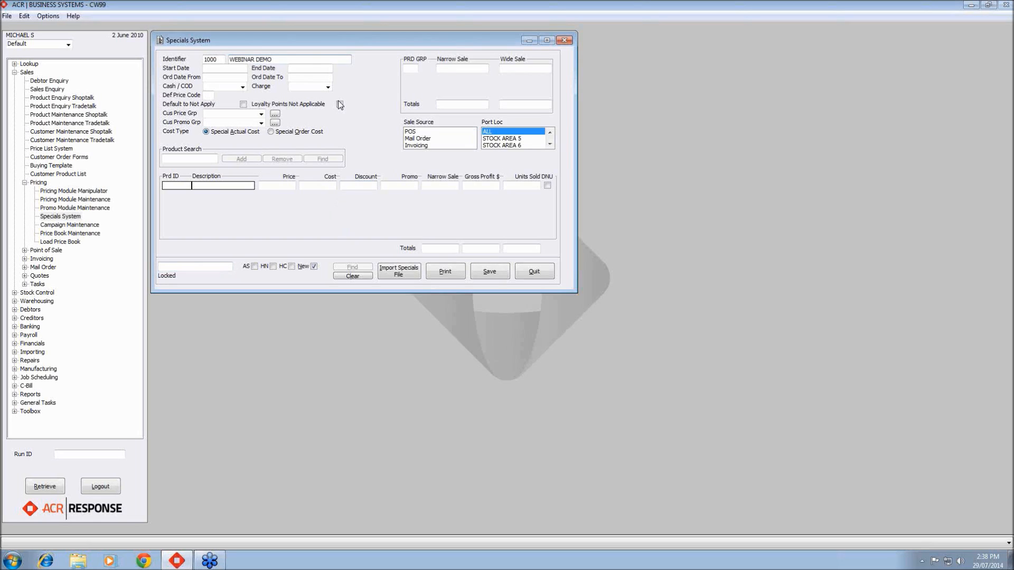
- Set the special's start date to 1 Jun 2010 and end date to 30 Jun 2010
key(Tab)
text(01062010)
key(Tab)
text(30062010)
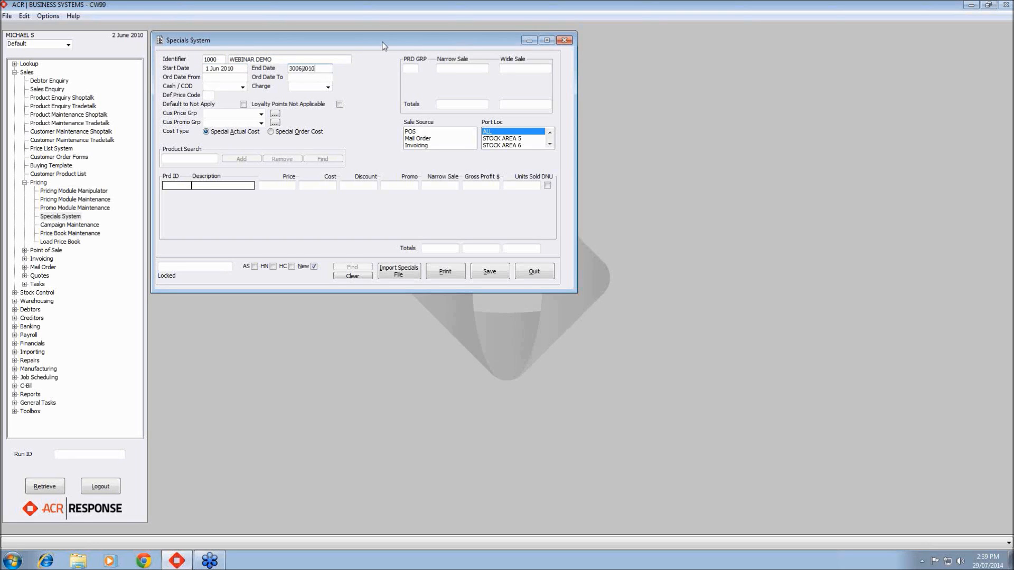
key(Tab)
- Set both Cash / COD and Charge to Less of two
click(243, 86)
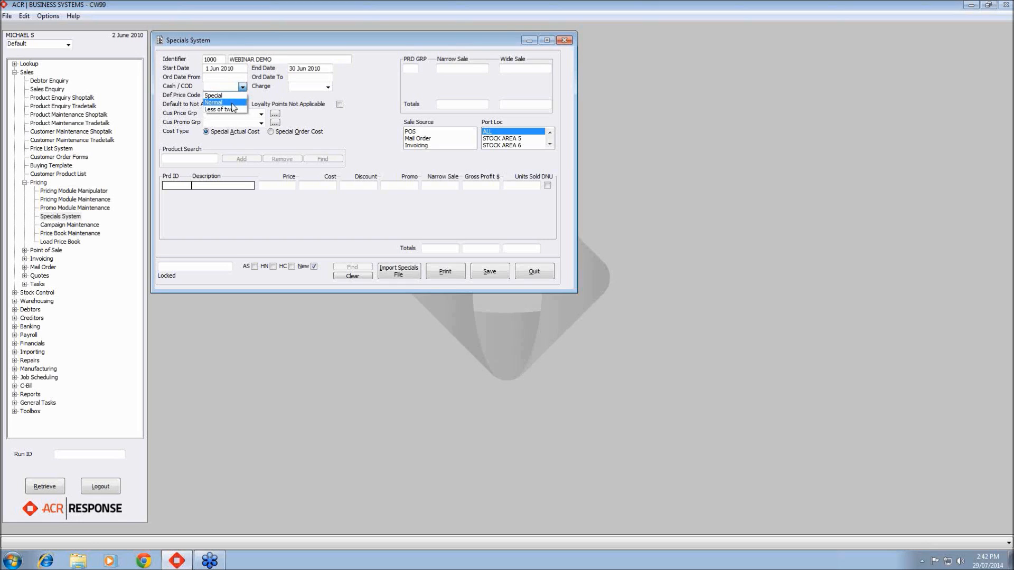
click(233, 109)
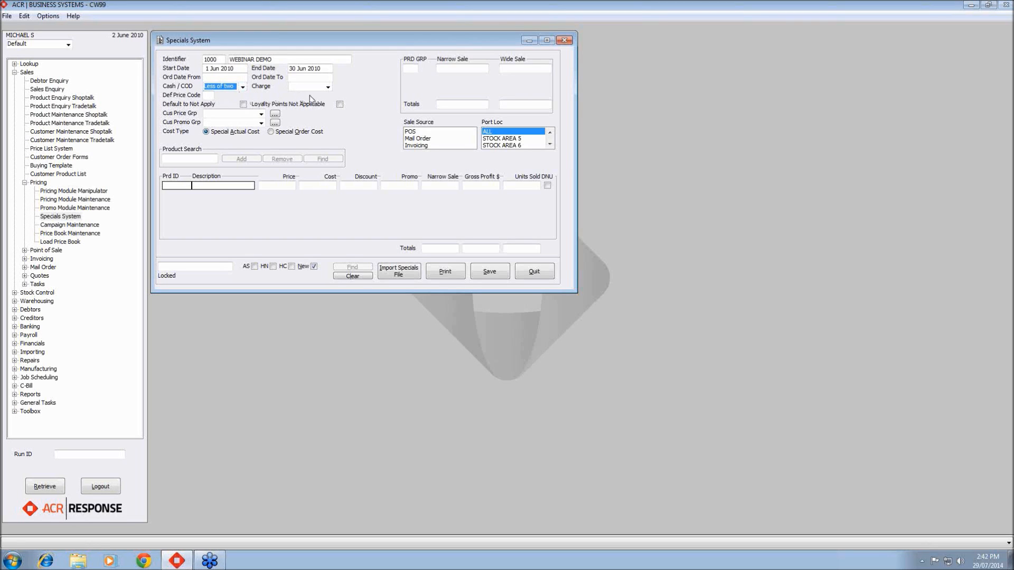
click(328, 88)
click(324, 110)
- Try to set the default price code to 3
click(209, 97)
click(211, 96)
text(3)
- Set the customer price group to Include Specified and save the specials header when asked
click(264, 115)
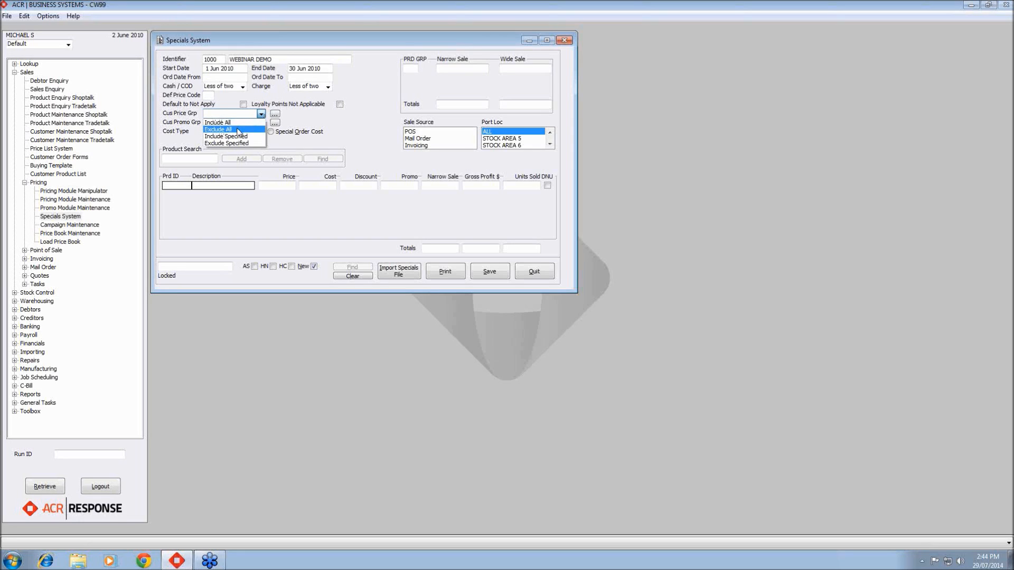
click(286, 127)
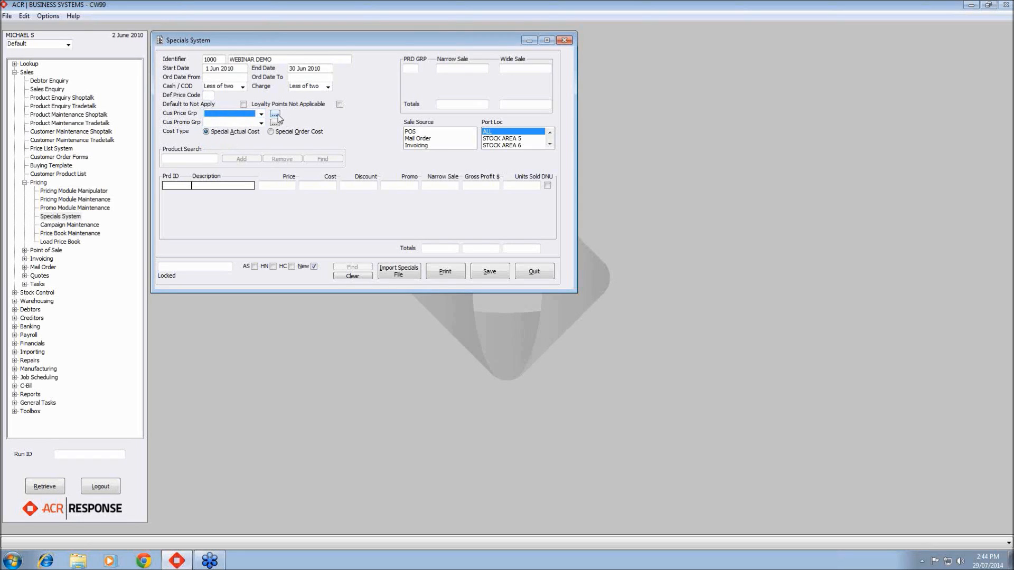
click(275, 115)
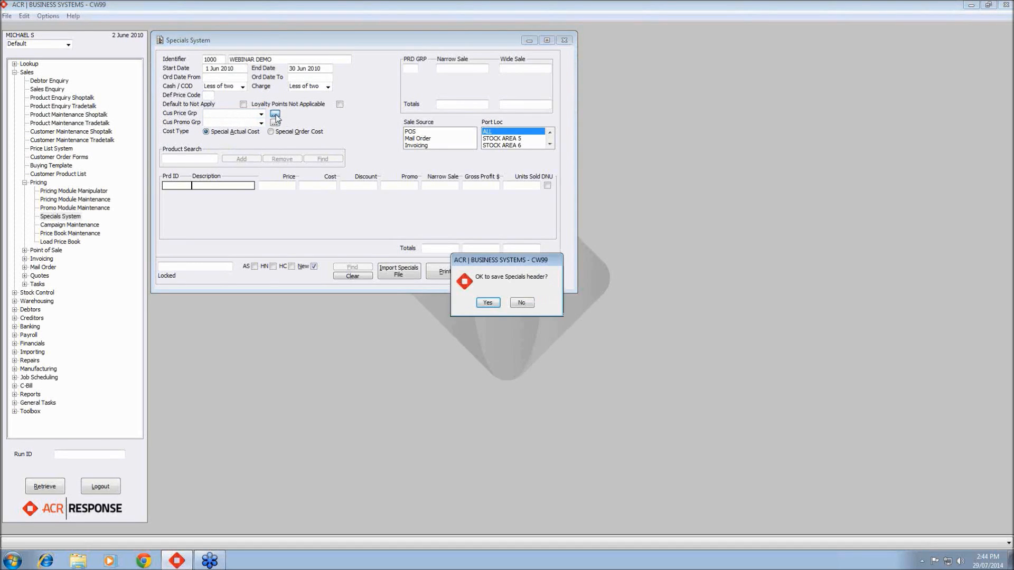
click(487, 302)
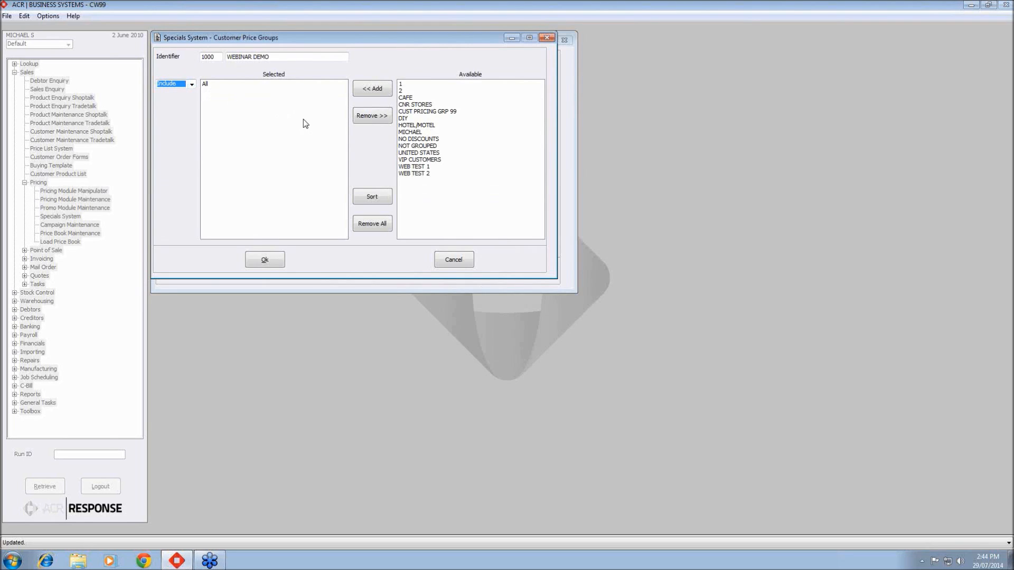
- Include the MICHAEL customer price group in the selection and confirm it
click(416, 133)
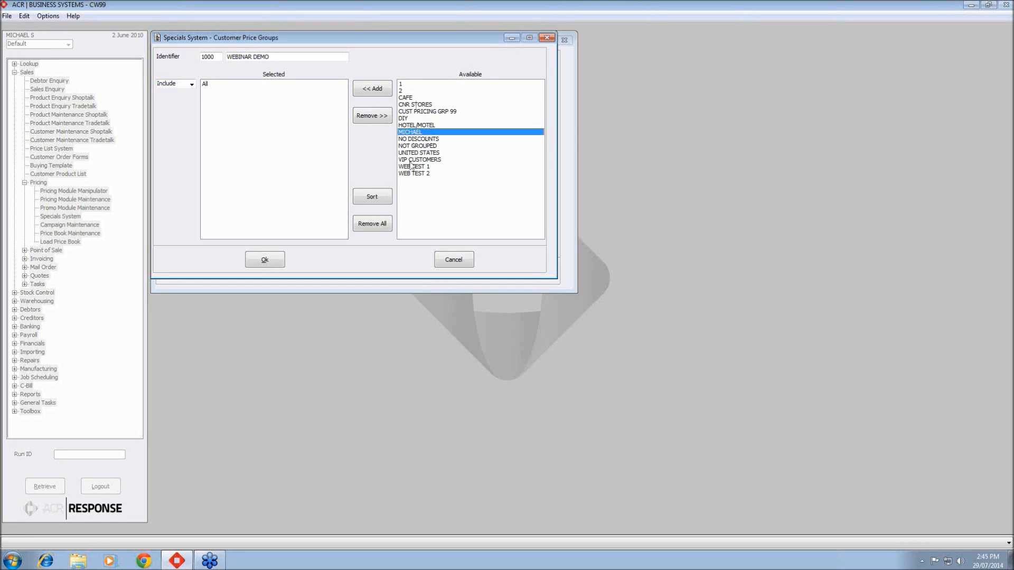
click(387, 91)
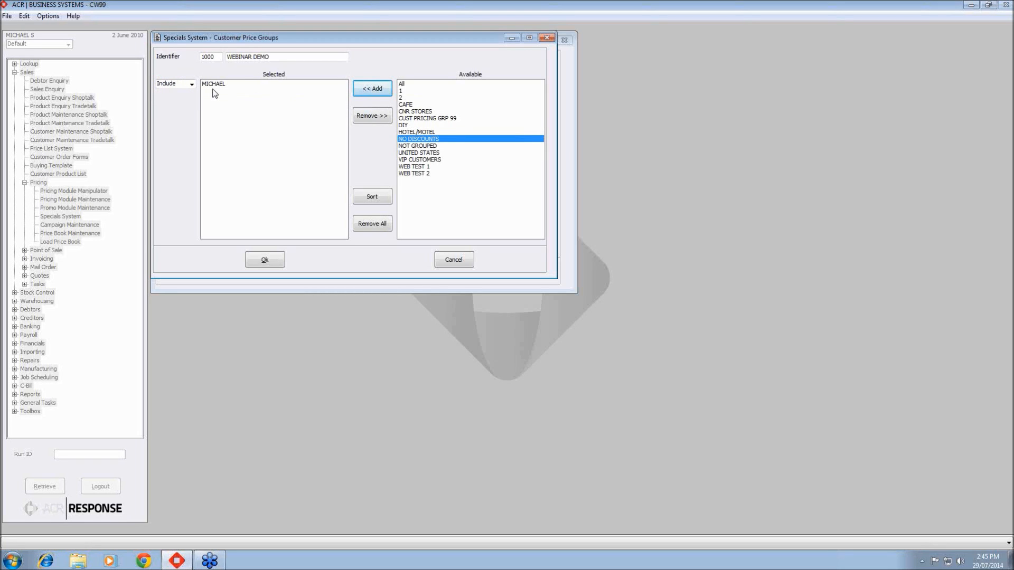
click(190, 84)
click(185, 97)
click(191, 84)
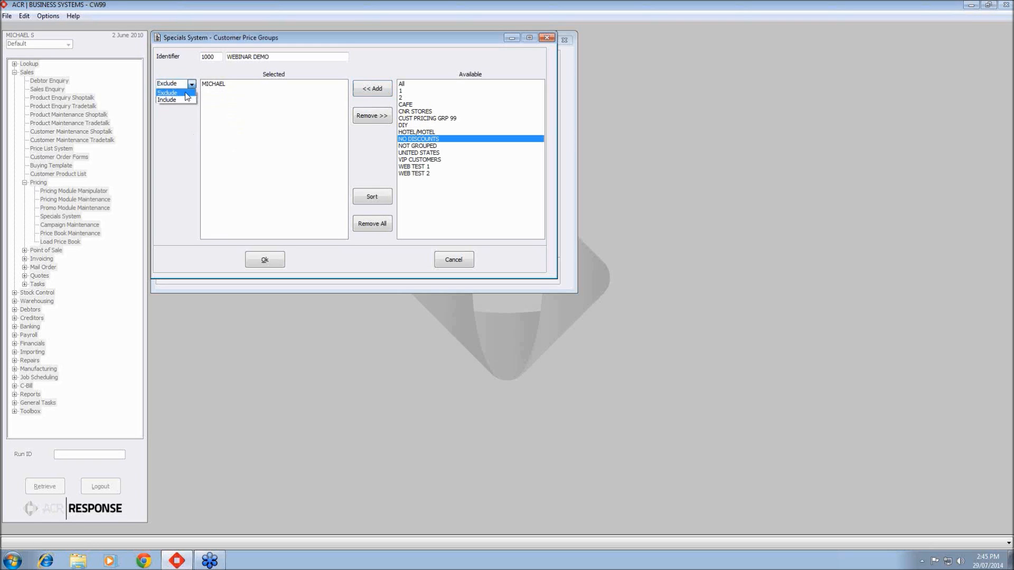
click(184, 100)
click(266, 261)
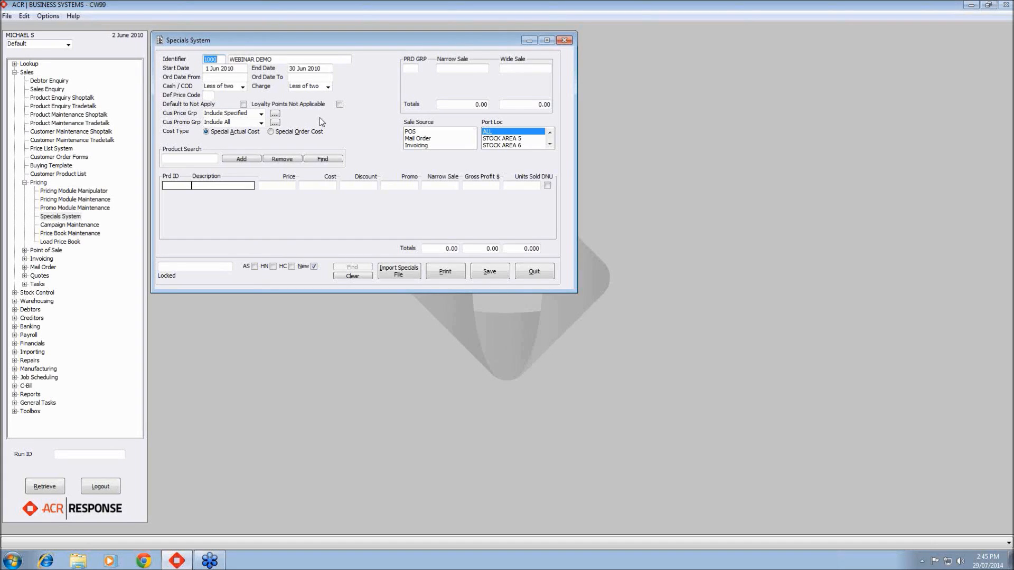
- Include the MICHAEL customer promo group in the selection and confirm it
click(275, 122)
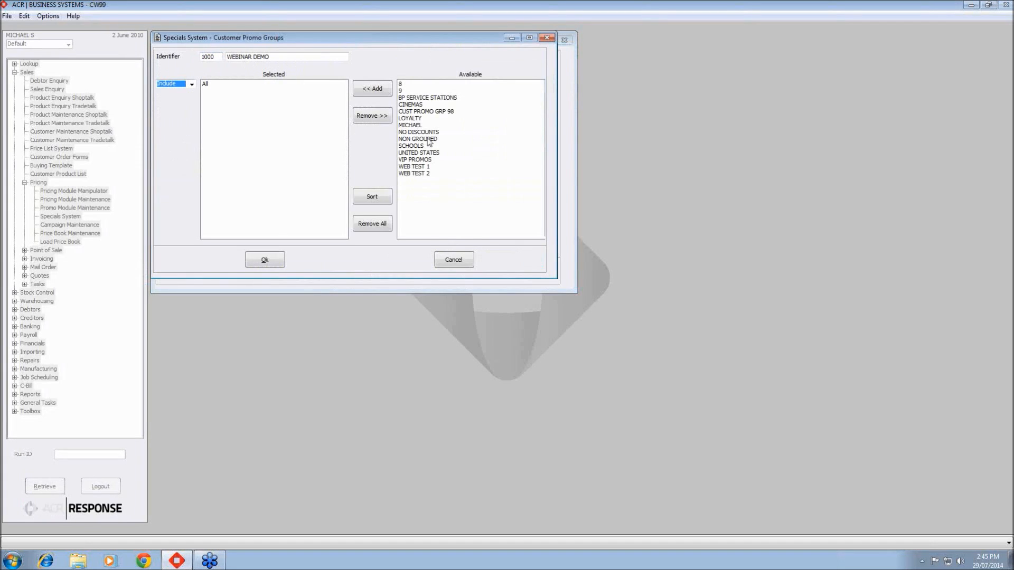
click(412, 125)
click(372, 89)
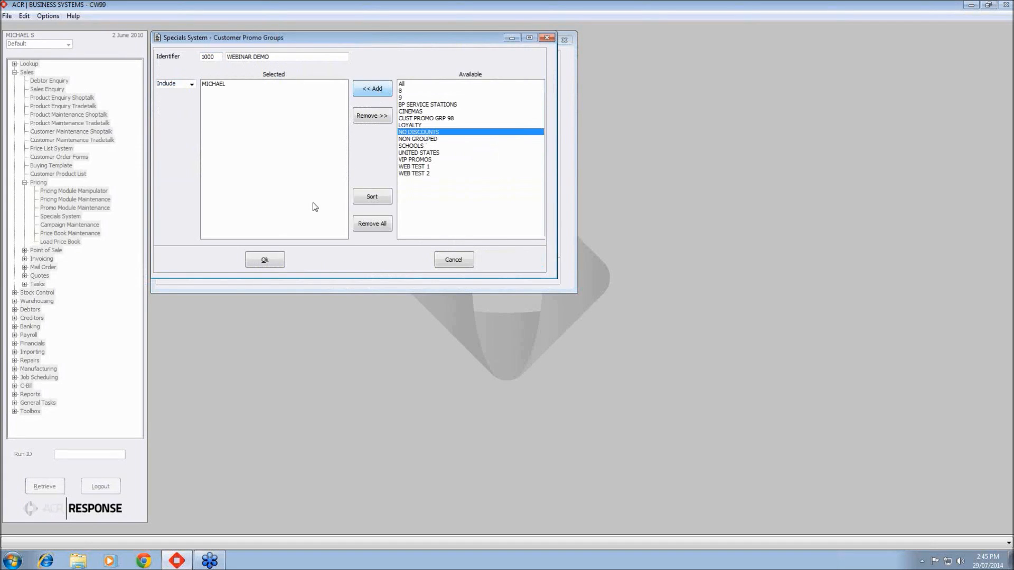
click(265, 259)
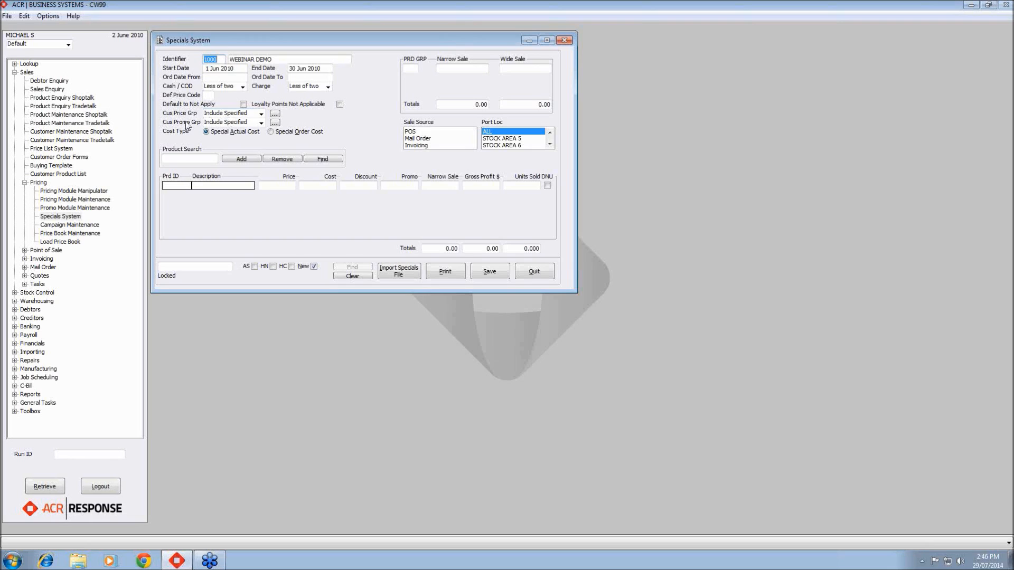
- Replace the customer promo group selection with All and confirm it
click(261, 123)
click(251, 139)
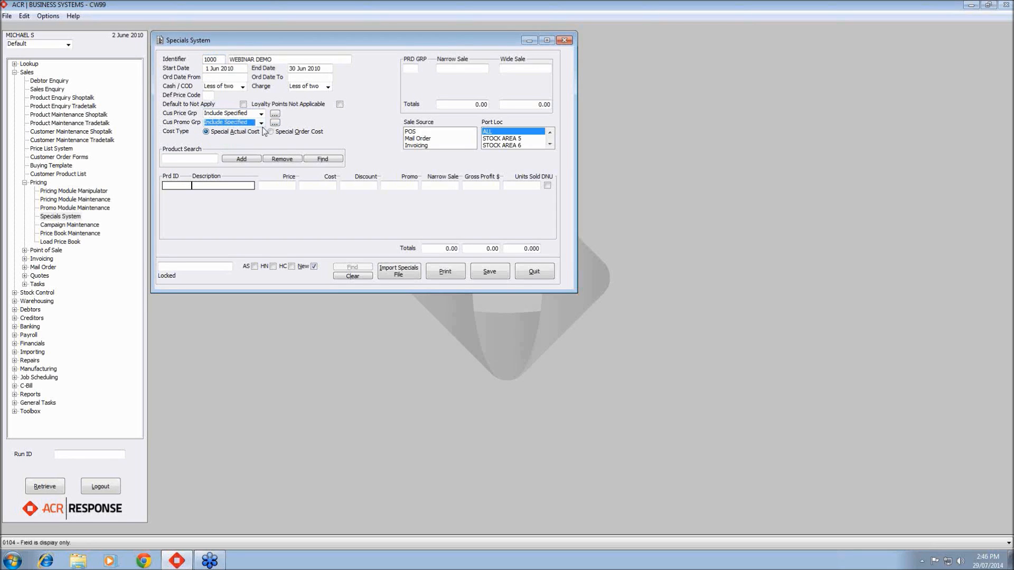
click(274, 122)
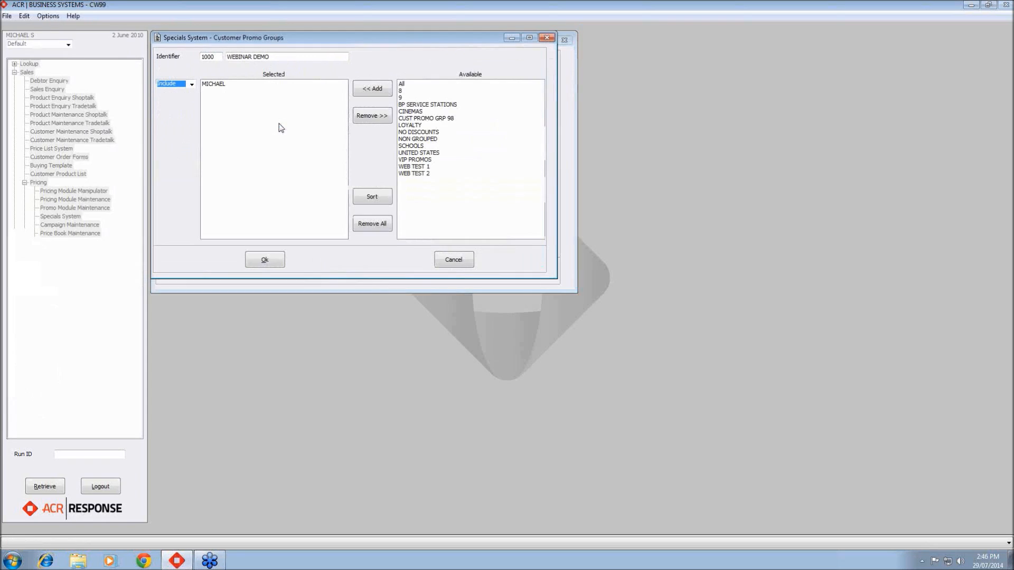
click(406, 84)
click(369, 89)
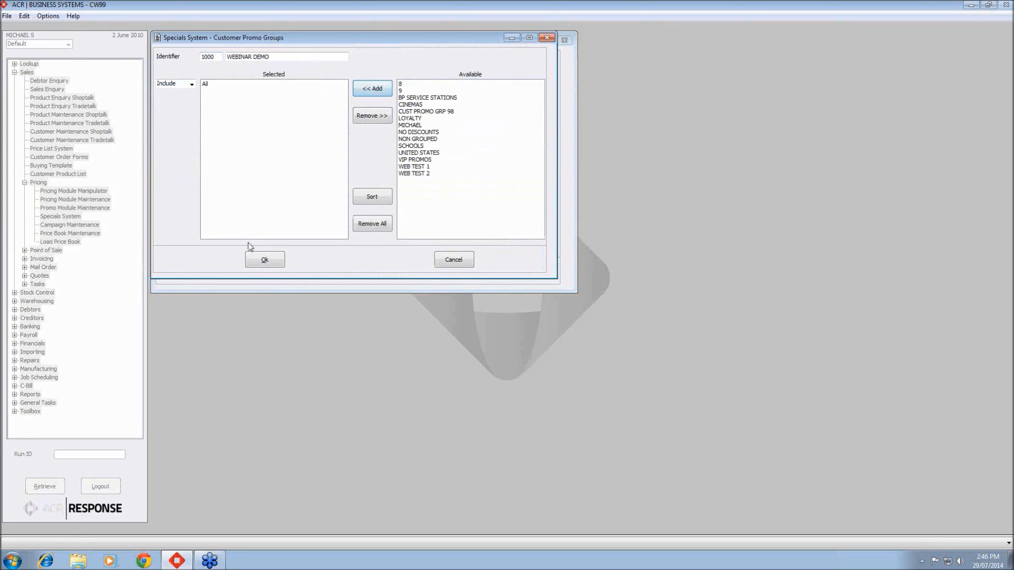
click(264, 260)
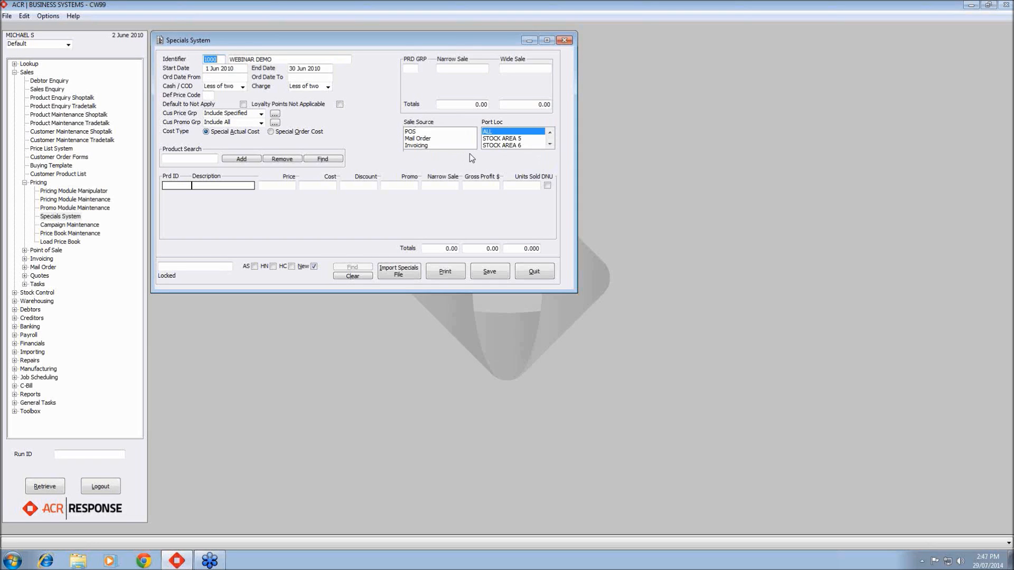
- Select POS as the sale source
click(418, 131)
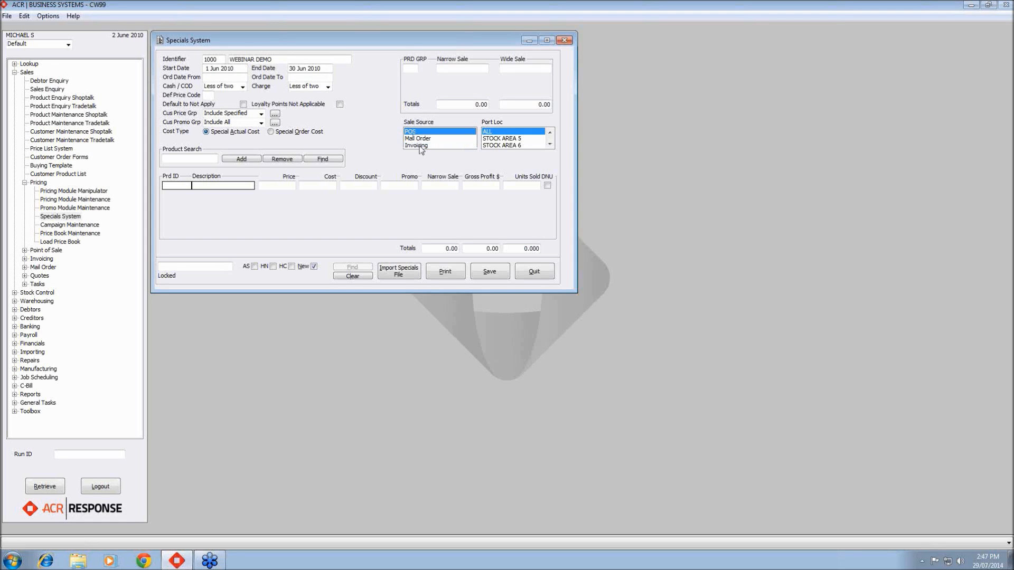
click(415, 132)
click(421, 144)
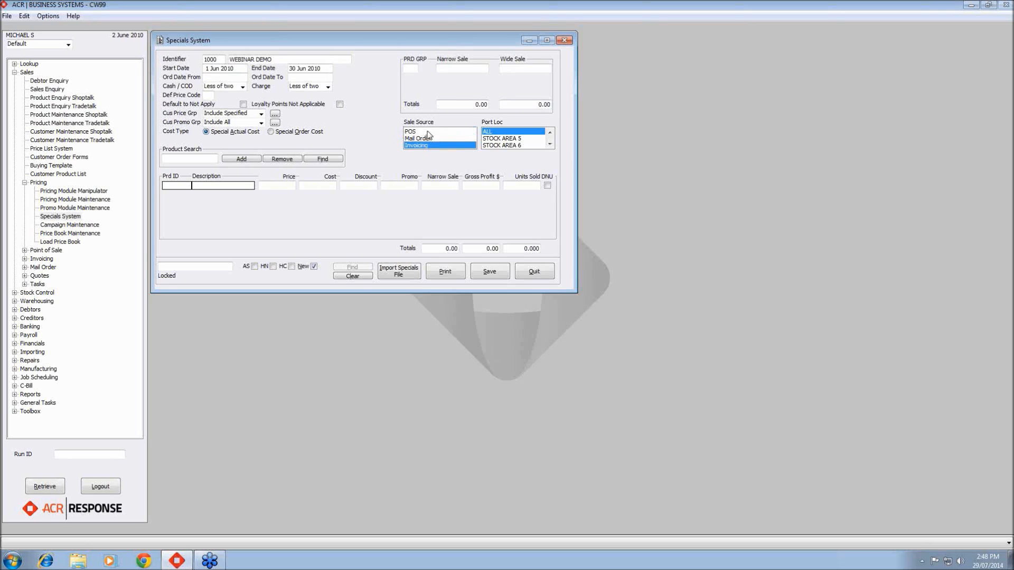
click(429, 131)
click(429, 132)
click(431, 145)
click(430, 133)
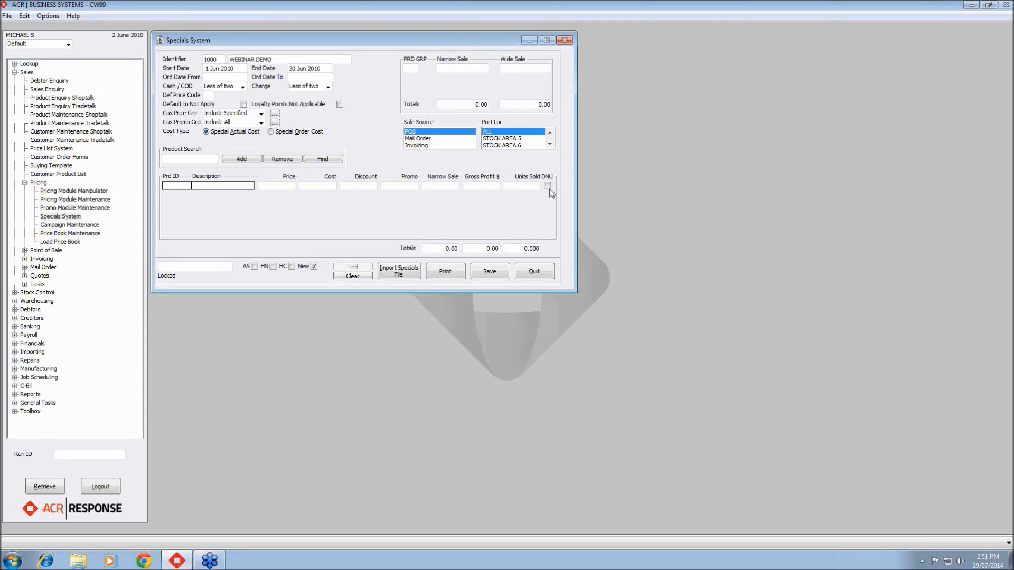
- Add product SPECIAL1 to the special with a price of 120
click(187, 160)
text(SPECIAL 1)
key(Return)
text(120)
key(Return)
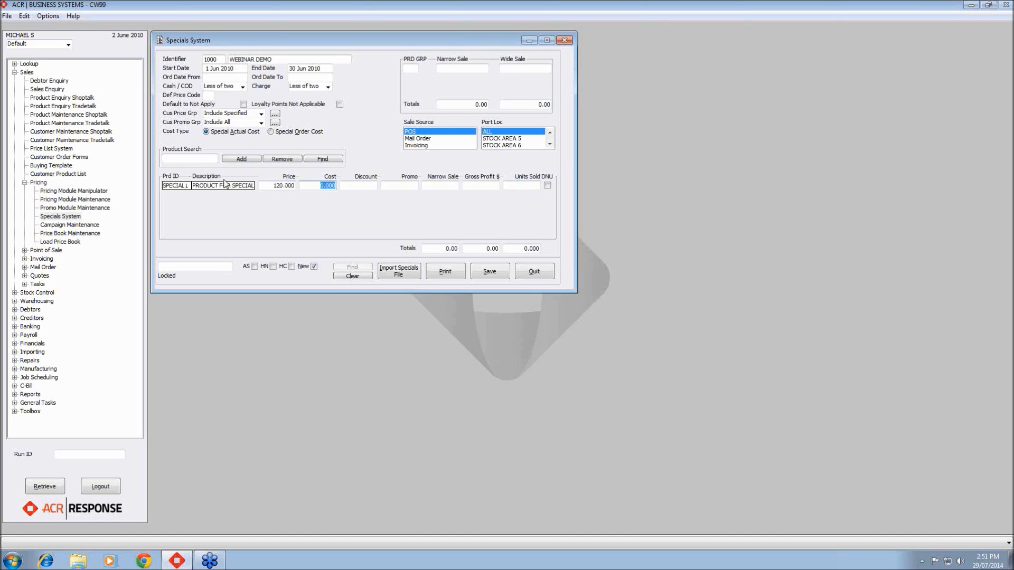
key(Return)
key(Return)
key(Return)
- Add product SPECIAL2 to the special with a price of 150
key(Return)
click(215, 161)
text(SPECDI)
text(IAL2)
- Add product SPECIAL3 to the special with a price of 160
key(Return)
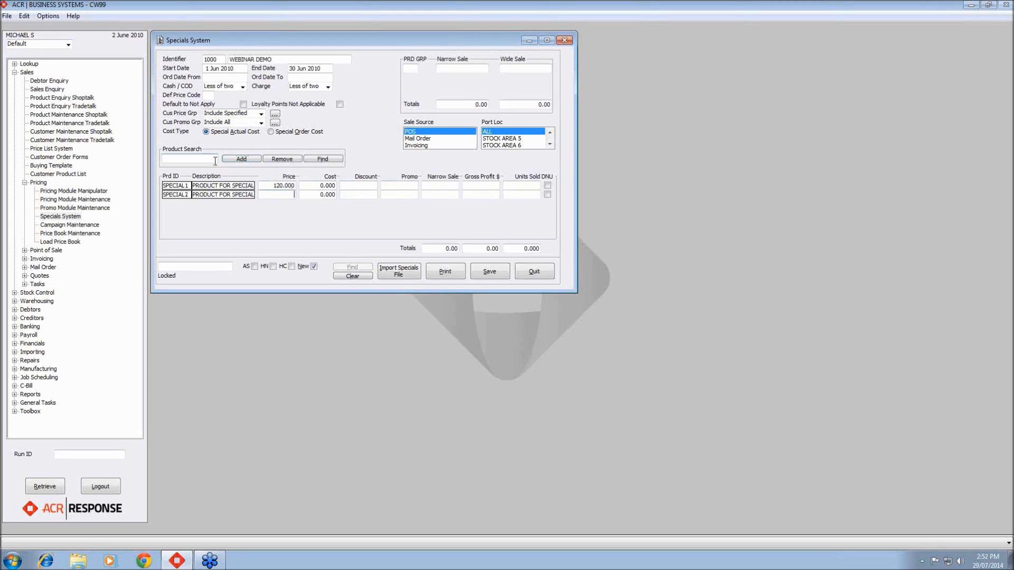
text(150)
key(Tab)
click(185, 160)
text(SPECIAL3)
key(Tab)
key(Return)
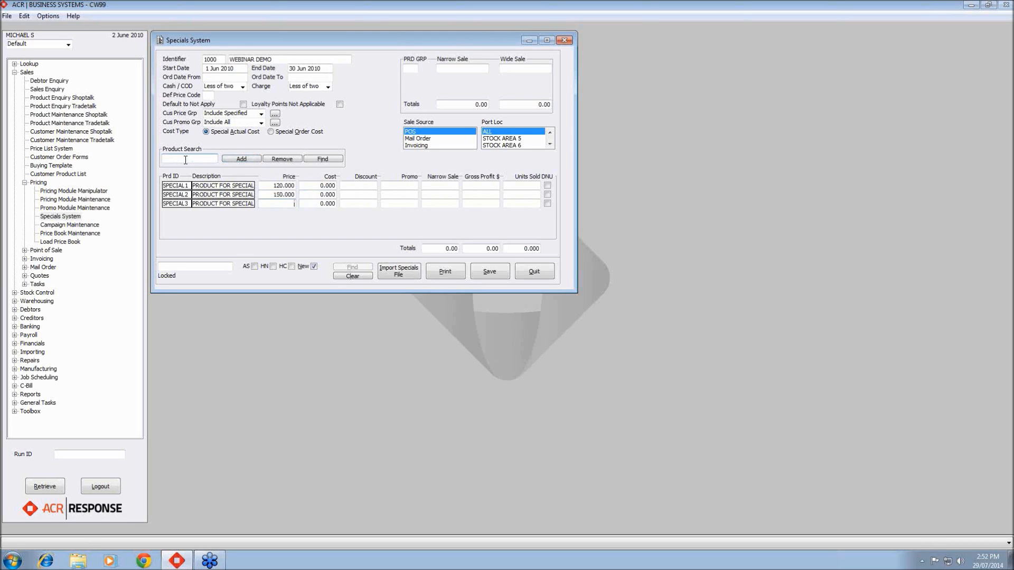
text(160)
key(Tab)
- Add product SPECIAL4 to the special with a price of 140
click(189, 160)
text(SPECIAL4)
key(Return)
text(140)
key(Tab)
key(Tab)
key(Tab)
click(188, 158)
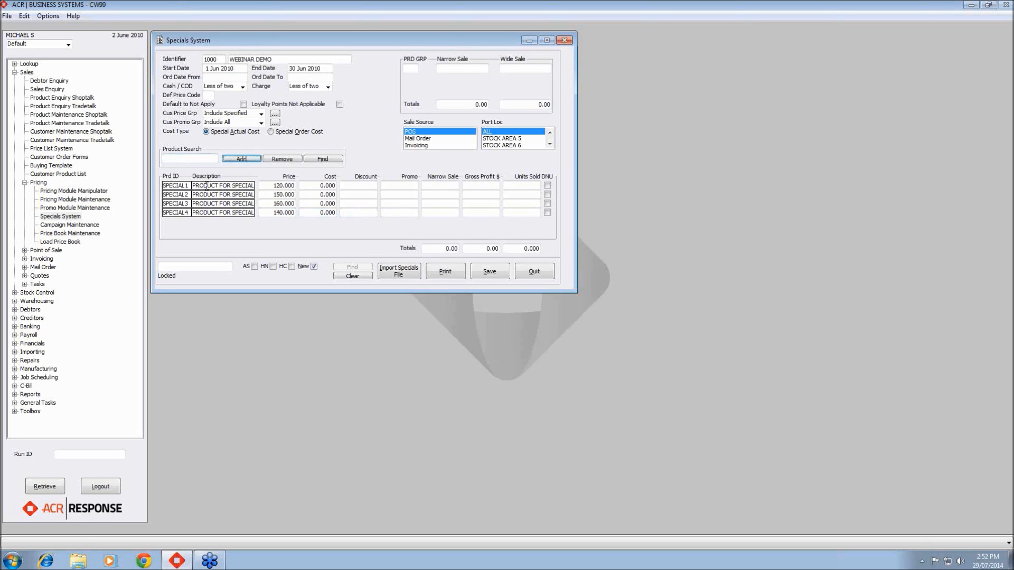
- Save the special and close the Specials System
click(485, 273)
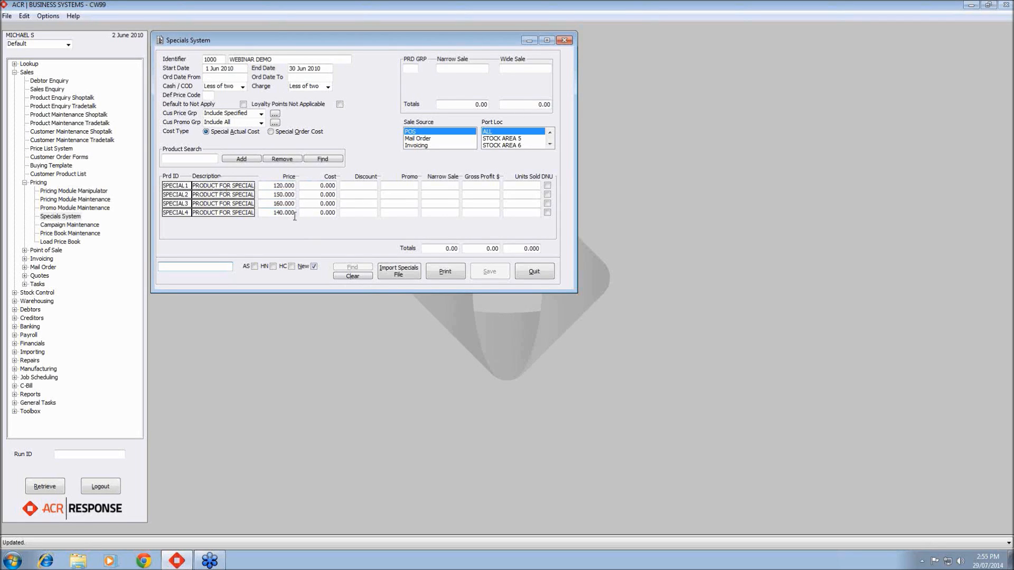
click(545, 276)
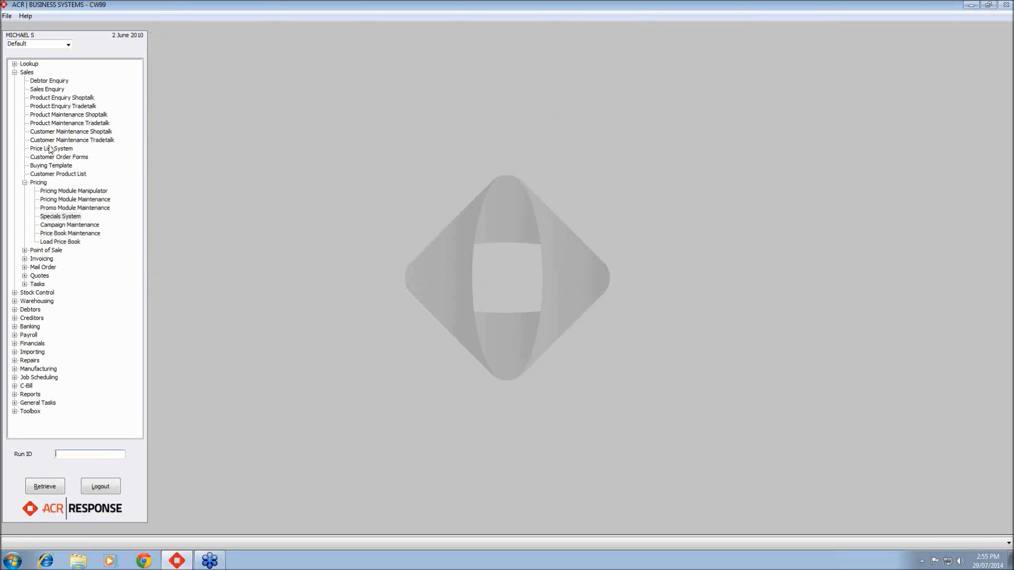
- Open the Sales Enquiry
click(48, 97)
double_click(49, 90)
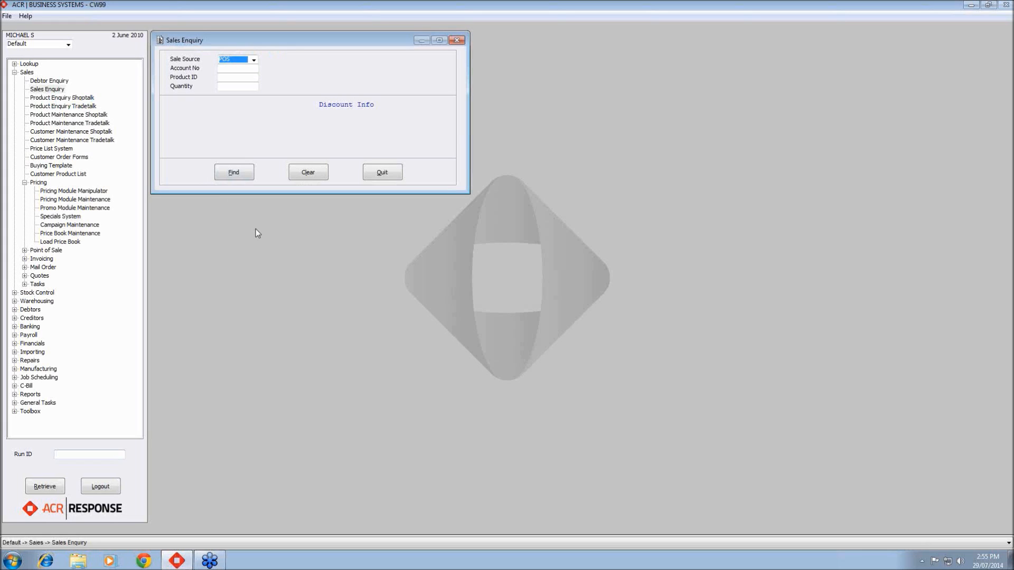
- Enquire the POS sale price of product SPECIAL1 for the demo customer's account, then clear and close the enquiry
click(253, 60)
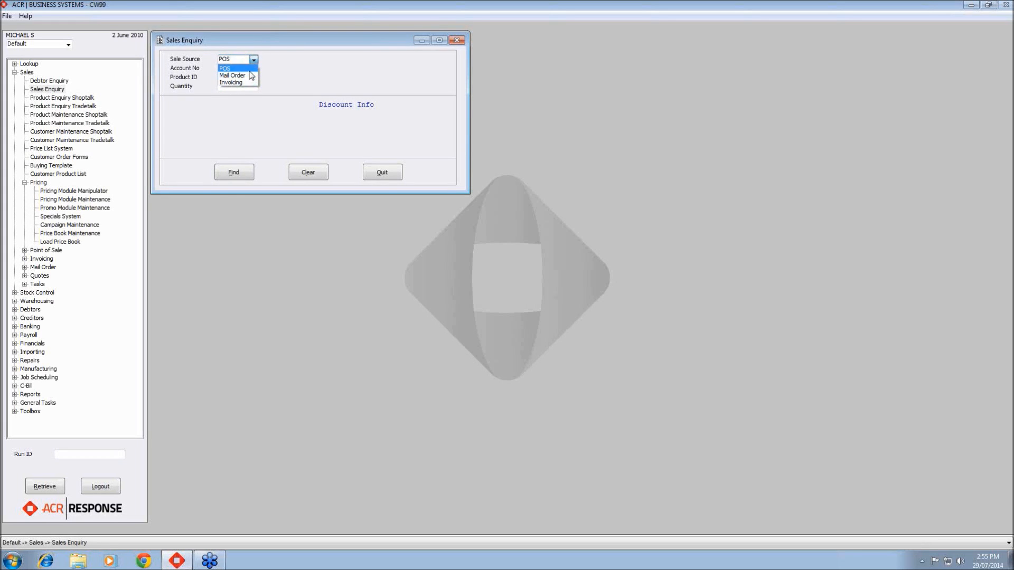
click(250, 69)
click(250, 70)
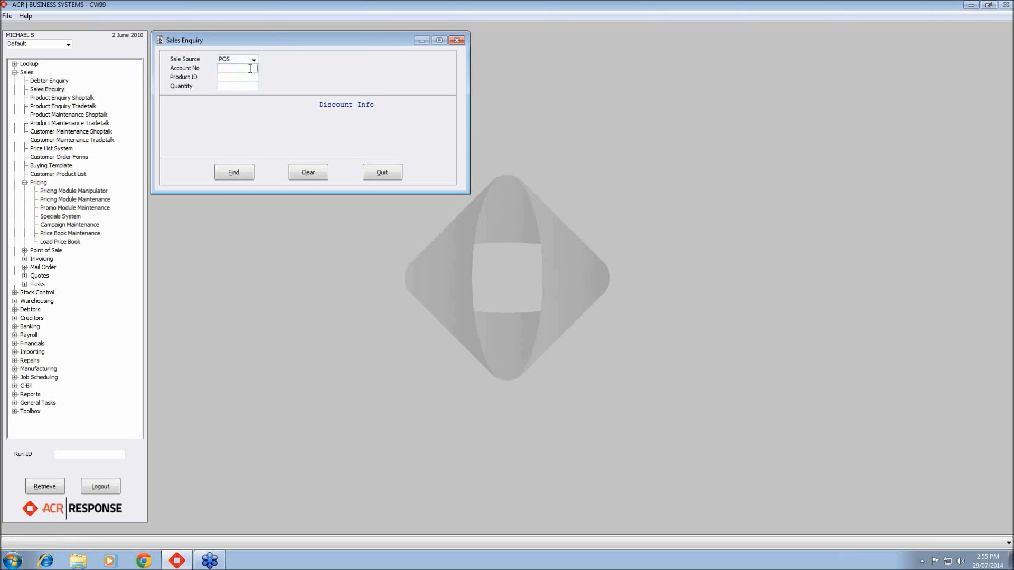
text(100020)
key(Tab)
text(SPECIAL 1)
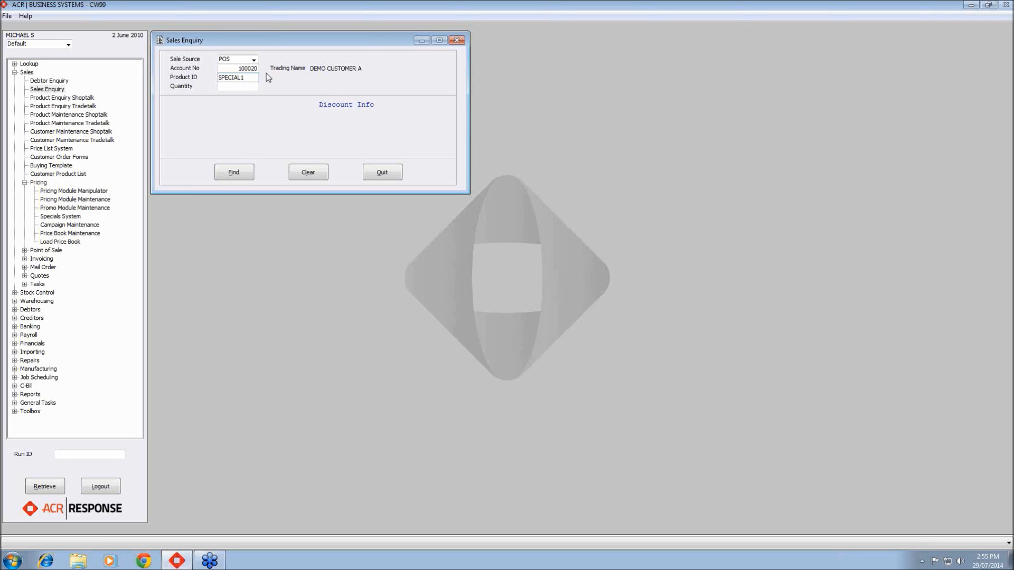
key(Tab)
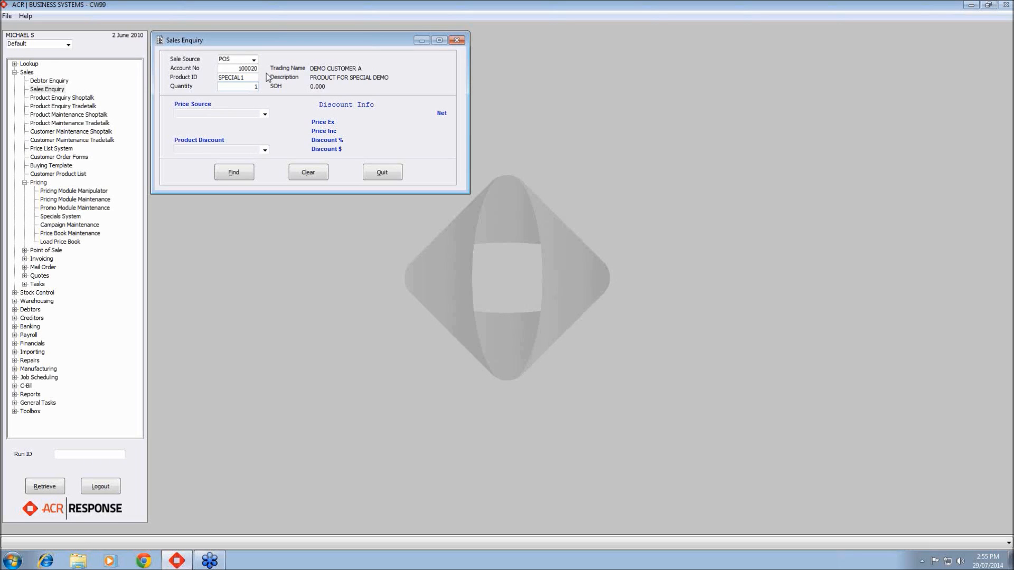
click(239, 165)
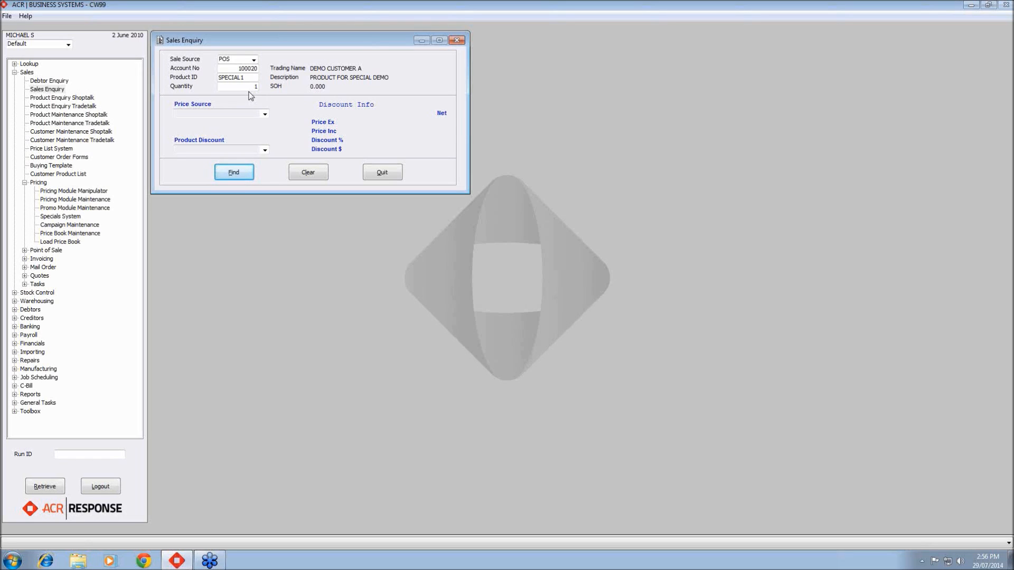
click(243, 170)
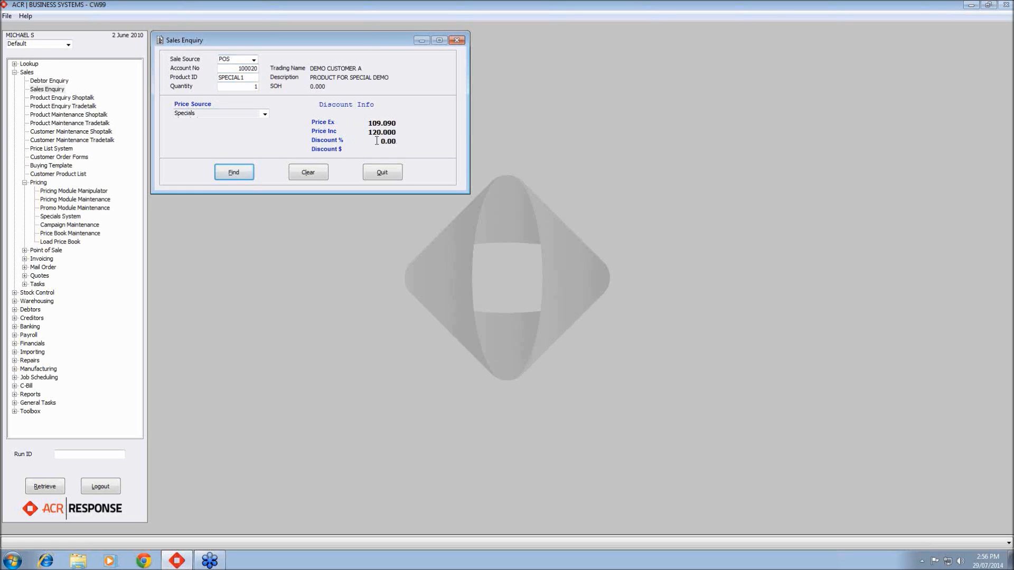
drag(366, 134, 400, 136)
click(323, 174)
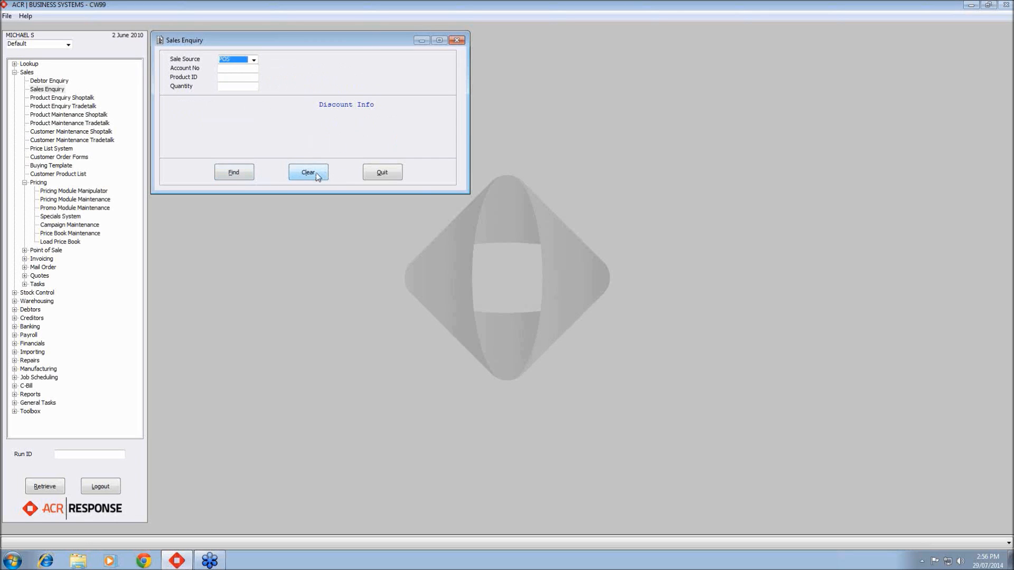
click(392, 175)
- Open special 1000 in the Specials System, change its sale source to Invoicing, and save
double_click(59, 217)
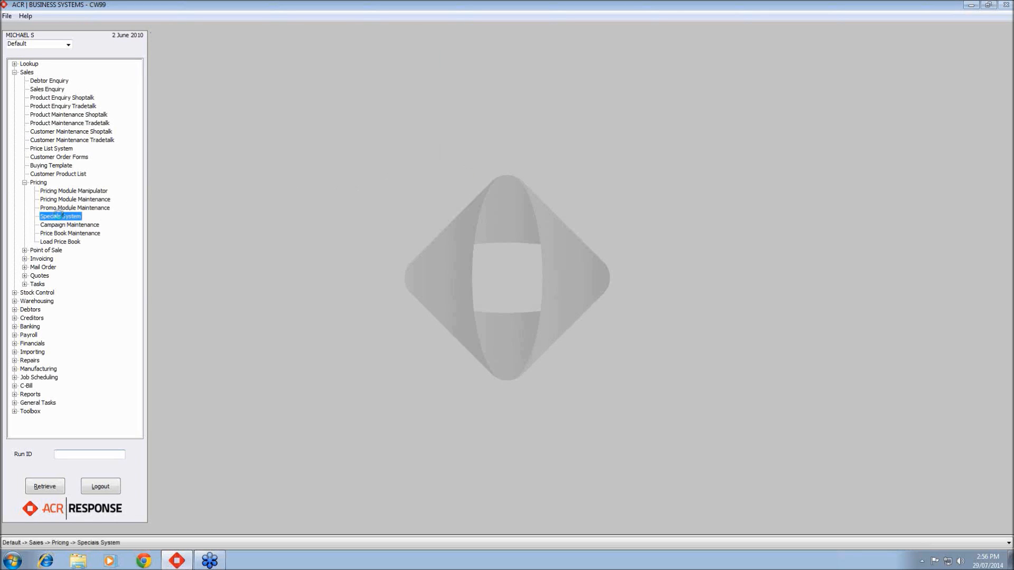
text(1000)
key(Return)
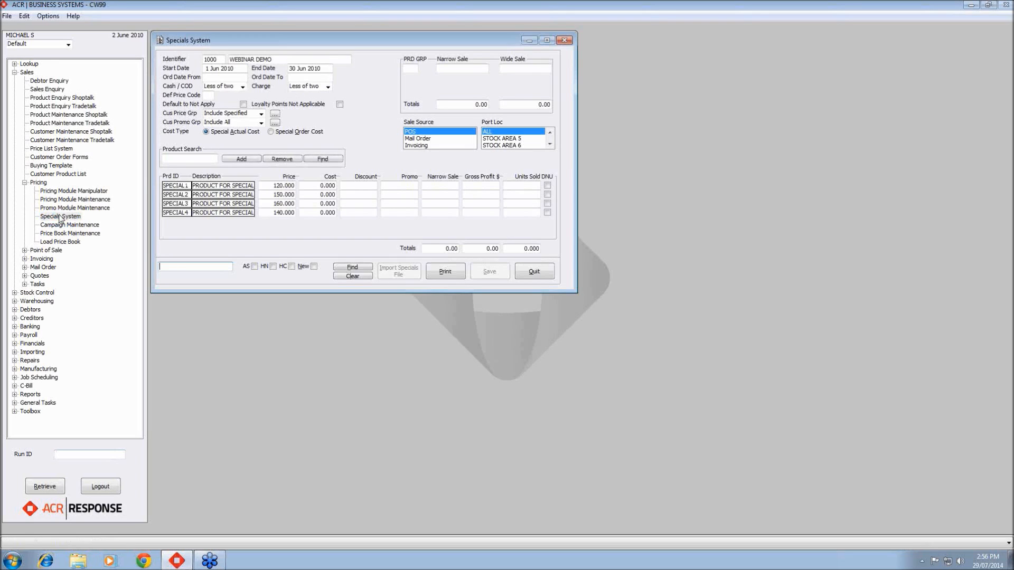
click(423, 132)
click(421, 144)
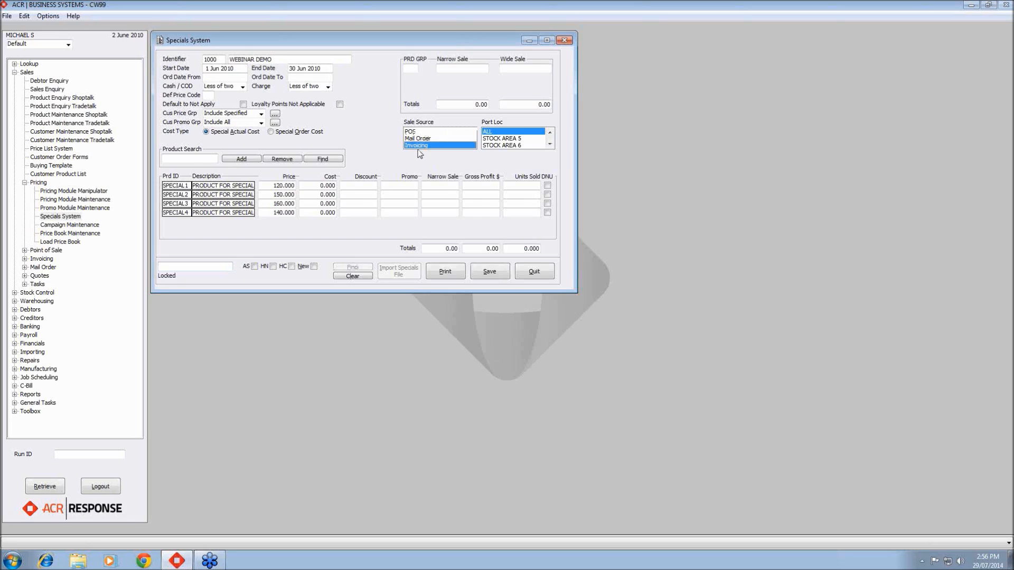
click(496, 270)
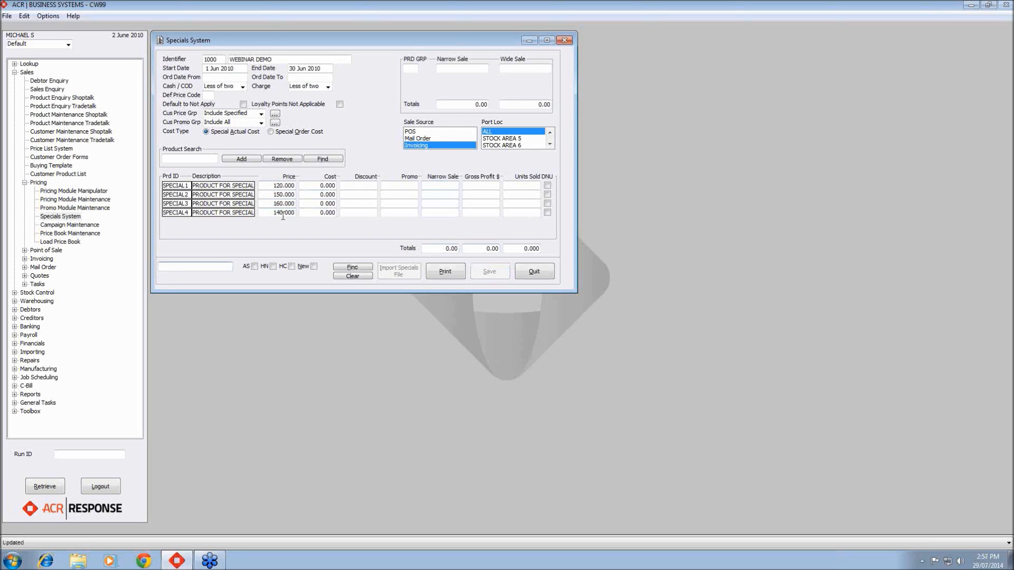
- Reselect Invoicing as the special's only sale source, save again and close the Specials System
click(412, 145)
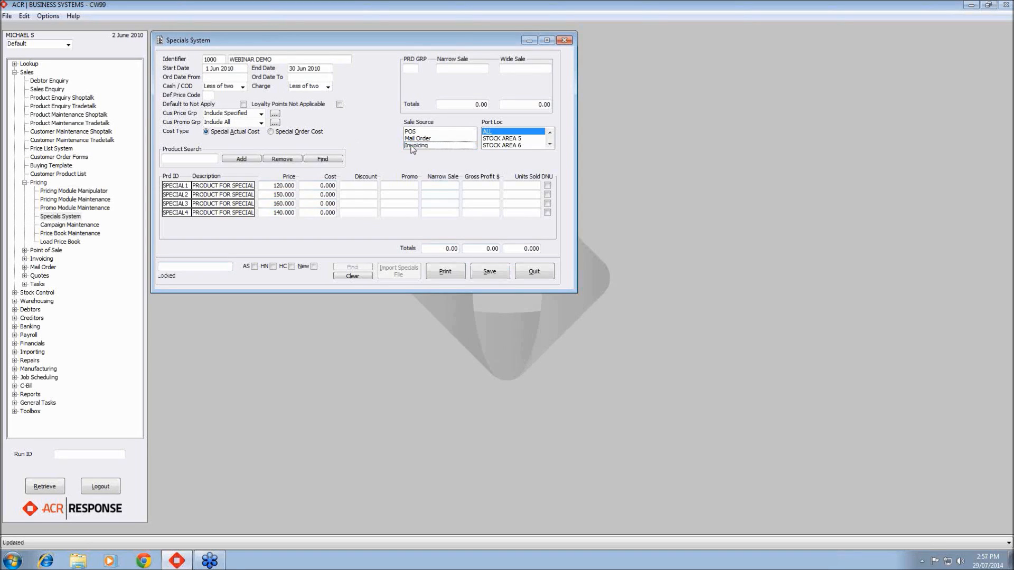
click(412, 132)
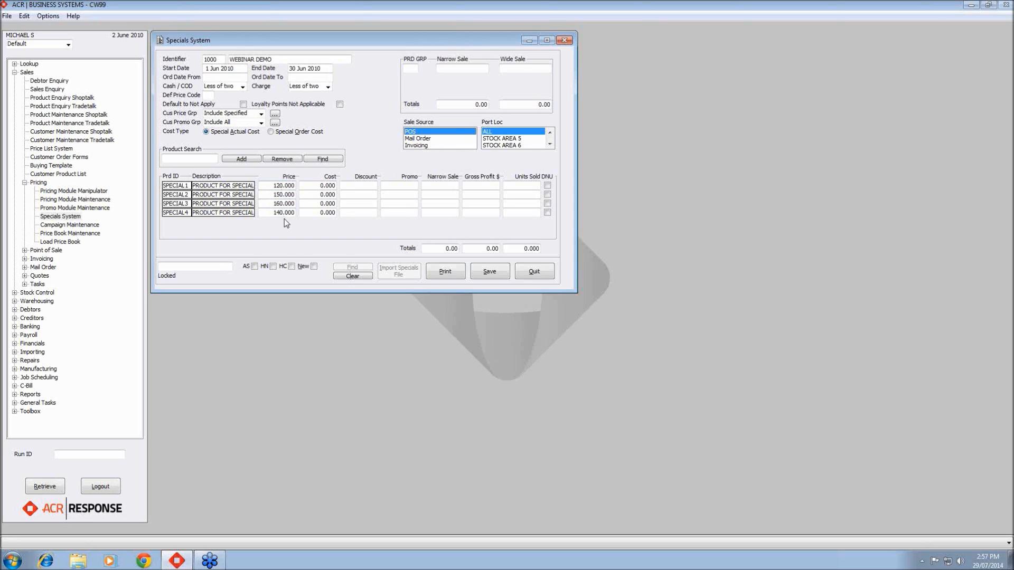
click(446, 132)
click(432, 146)
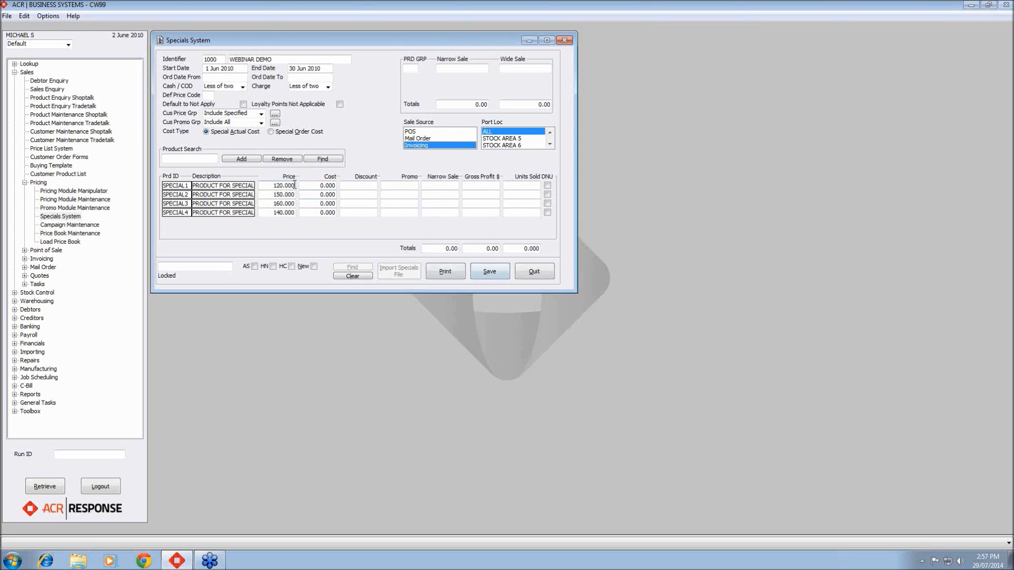
click(490, 273)
click(530, 273)
- Enquire the Invoicing sale price of product SPECIAL1 for the demo customer's account, then close the enquiry
double_click(47, 89)
click(254, 59)
click(249, 84)
key(Tab)
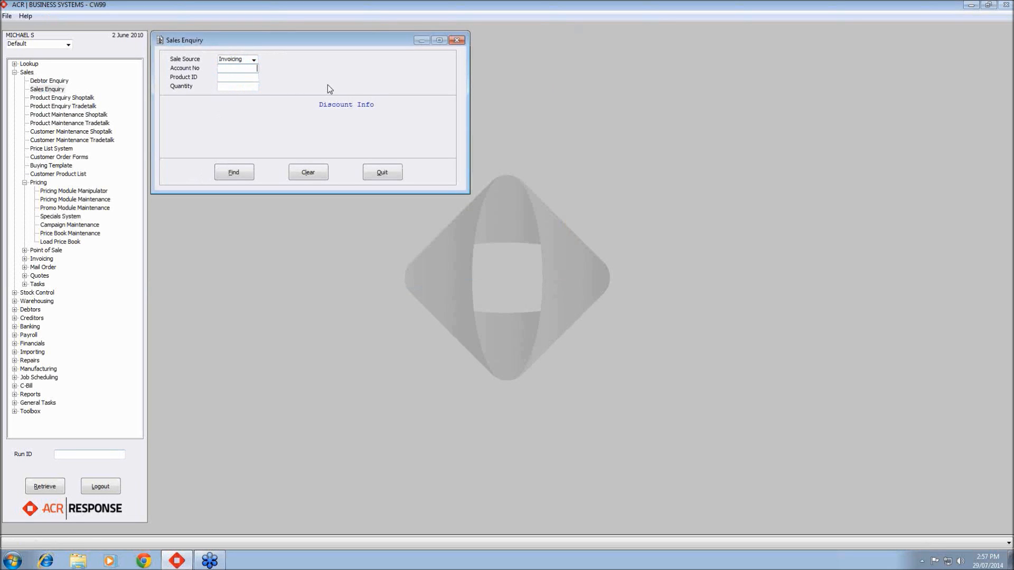
text(100020)
key(Tab)
text(SPECIAL)
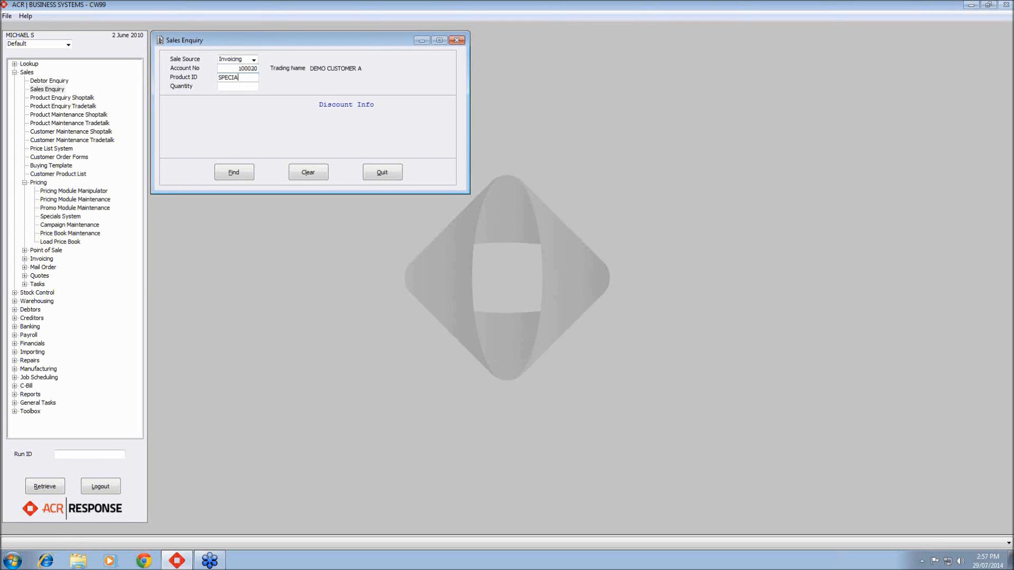
text( 1)
key(Tab)
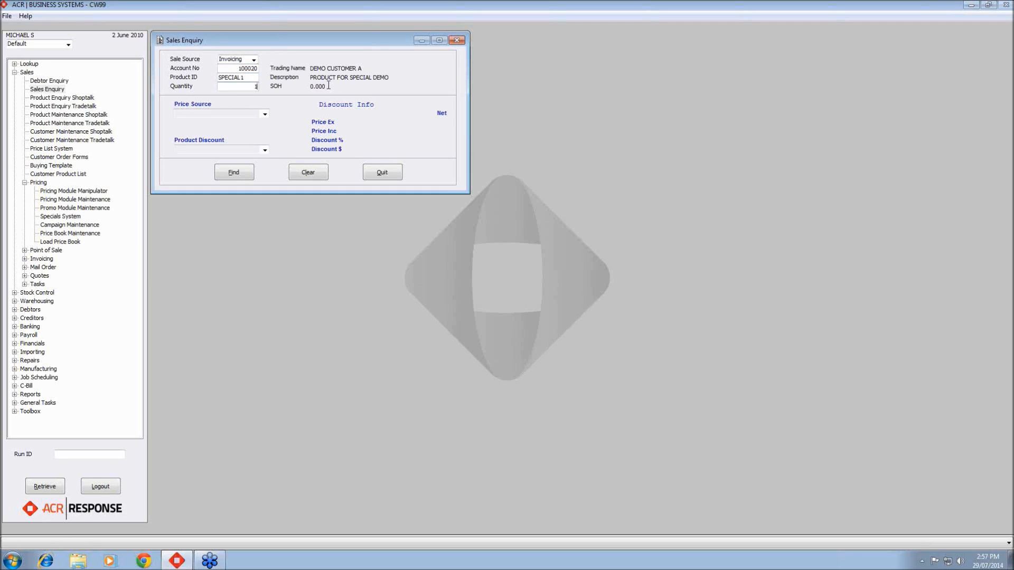
click(236, 171)
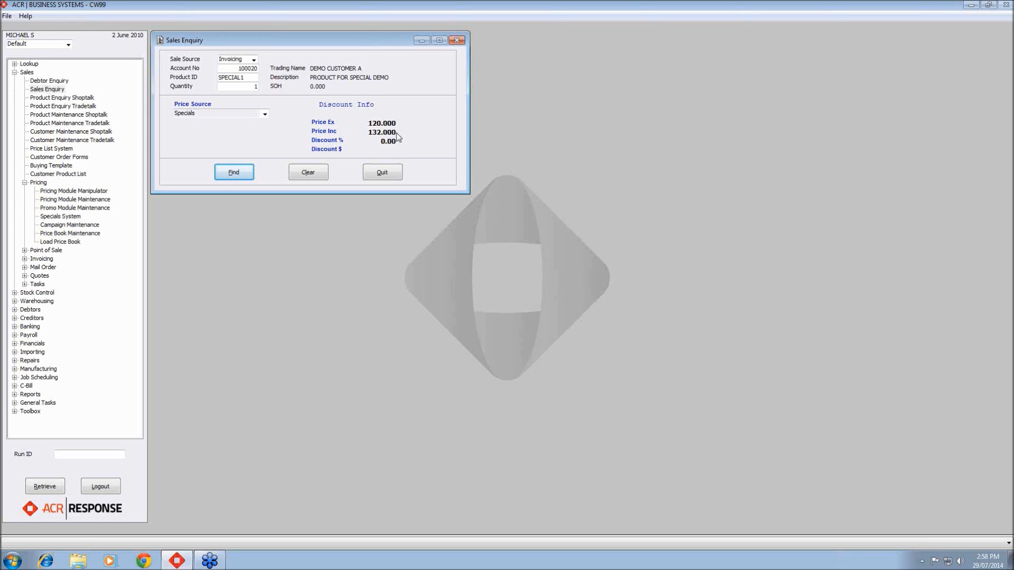
click(384, 173)
- Reopen the Specials System to review special 1000, then close it
double_click(75, 217)
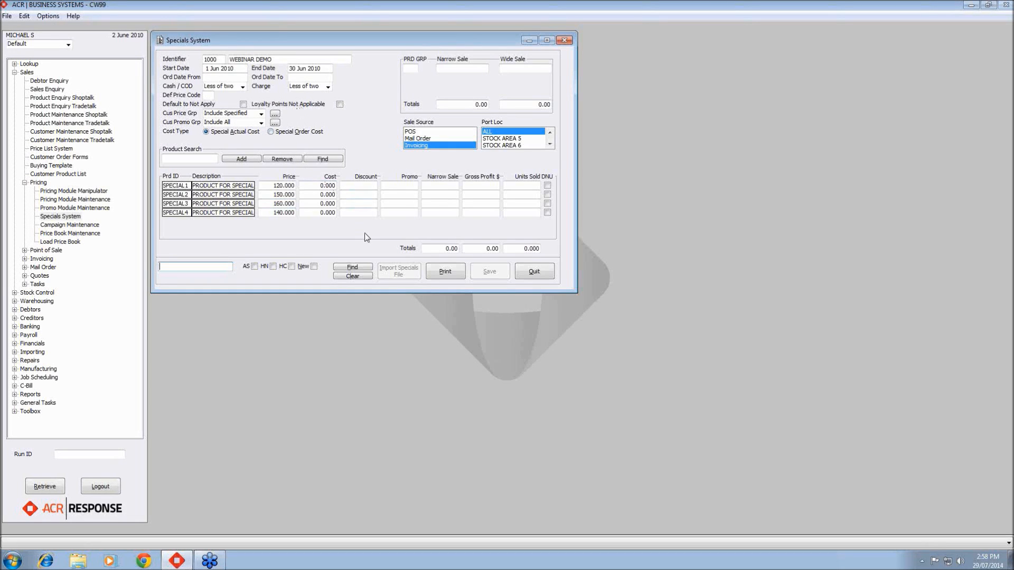
click(545, 275)
- Open Pricing Module Maintenance and start a new pricing record with reference 1000
double_click(96, 202)
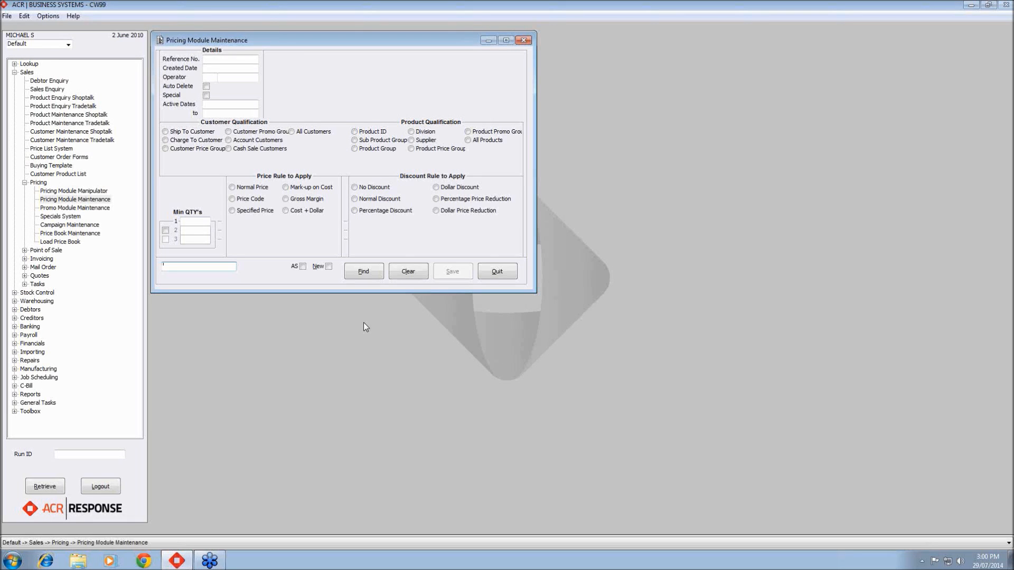
click(329, 267)
text(1000)
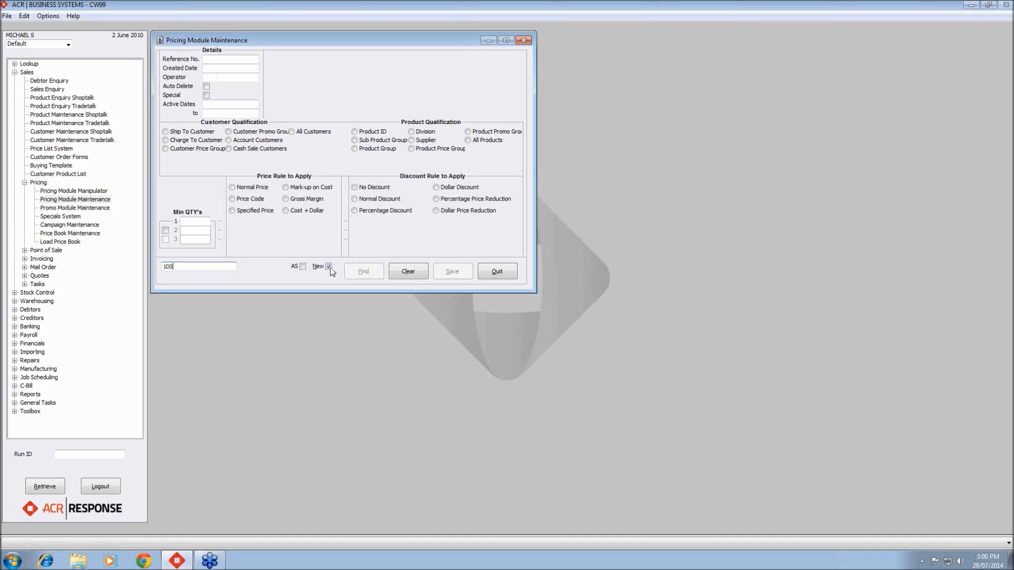
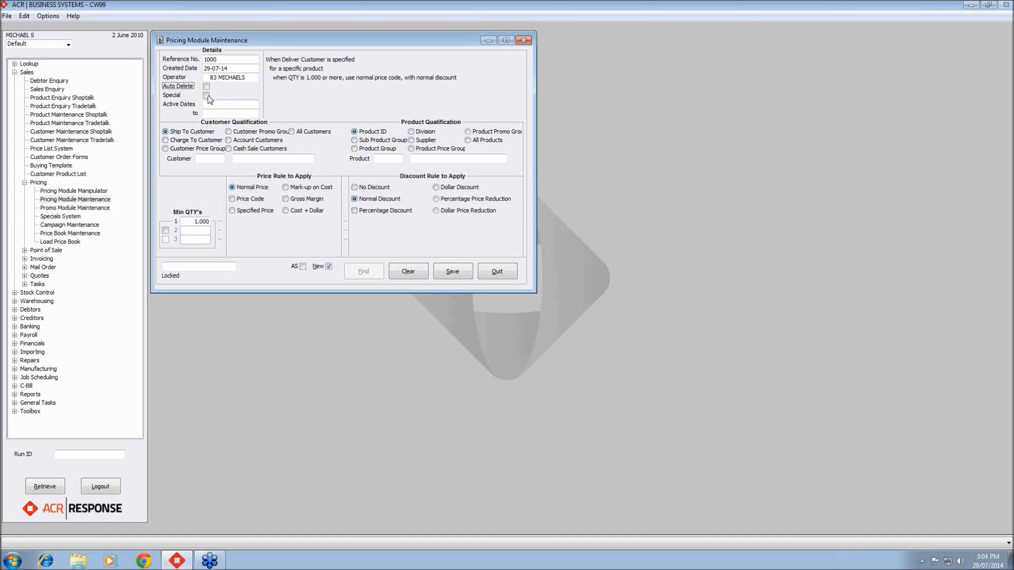
- Set the pricing record's active dates from 1 Jun 2010 to 30 Jun 2010
click(227, 105)
click(257, 105)
text(01062010)
key(Tab)
text(30062010)
key(Tab)
drag(238, 104, 189, 119)
key(BackSpace)
key(BackSpace)
click(235, 104)
text(01062010)
key(Tab)
text(30062010)
key(Tab)
- Try to change the end date to 30 Jun 2100
click(252, 113)
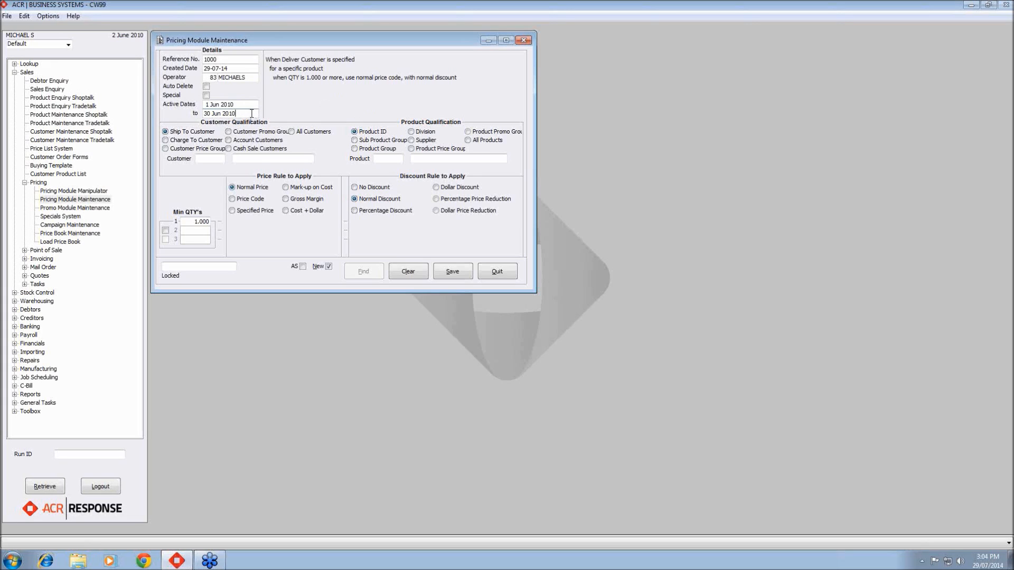
key(BackSpace)
key(BackSpace)
text(1)
key(BackSpace)
key(BackSpace)
key(BackSpace)
key(BackSpace)
key(BackSpace)
key(BackSpace)
key(BackSpace)
key(BackSpace)
key(BackSpace)
text(300620100)
key(Tab)
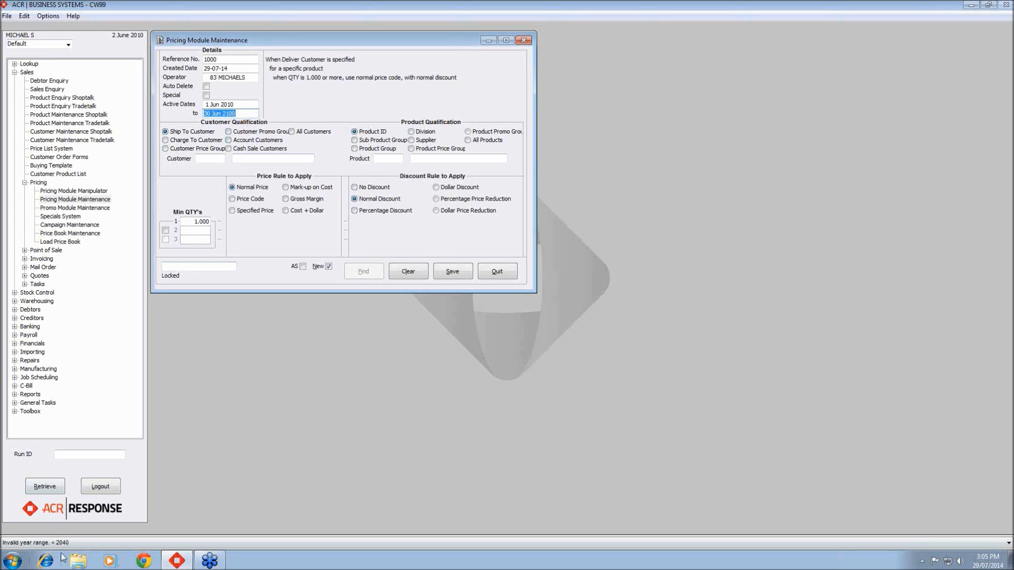
- Set the active end date to 30 Jun 2039
click(238, 113)
key(BackSpace)
key(BackSpace)
key(BackSpace)
key(BackSpace)
key(BackSpace)
key(BackSpace)
key(BackSpace)
key(BackSpace)
key(BackSpace)
text(30062040)
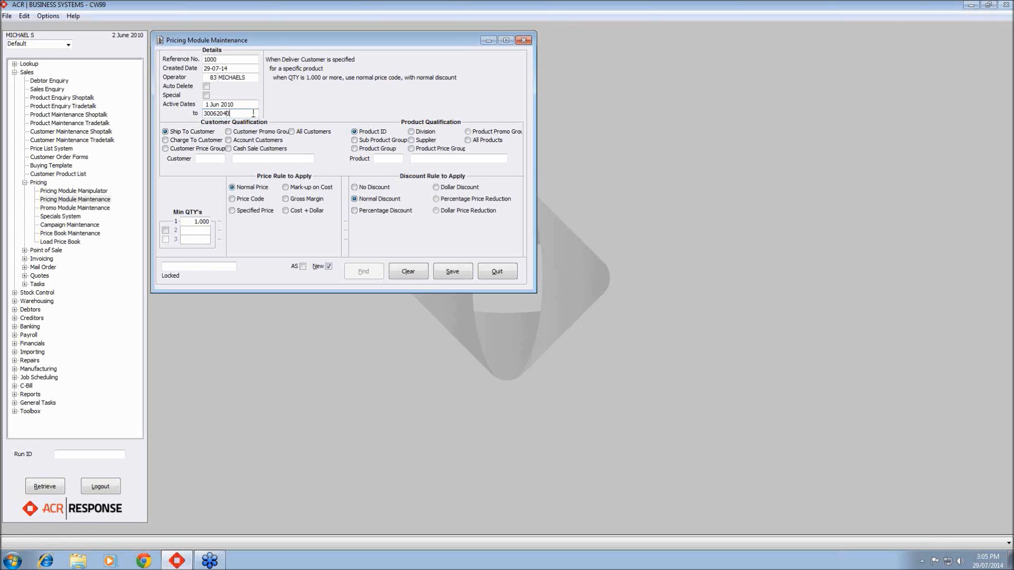
key(Tab)
text(30062039)
key(Tab)
- Cycle through the Account Customers, Cash Sale Customers, All Customers and All Products qualification options
click(250, 143)
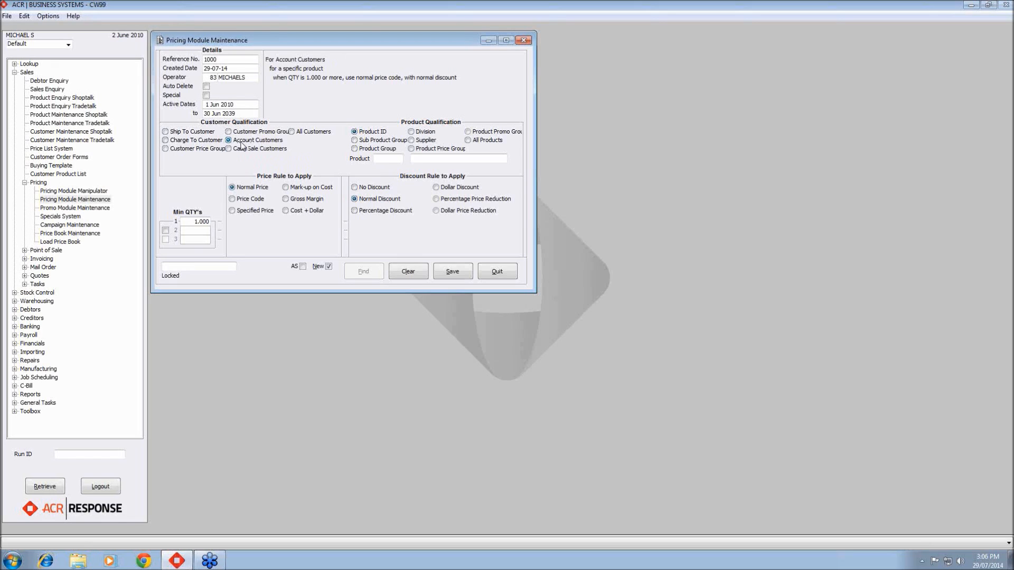
click(242, 152)
click(292, 131)
click(468, 141)
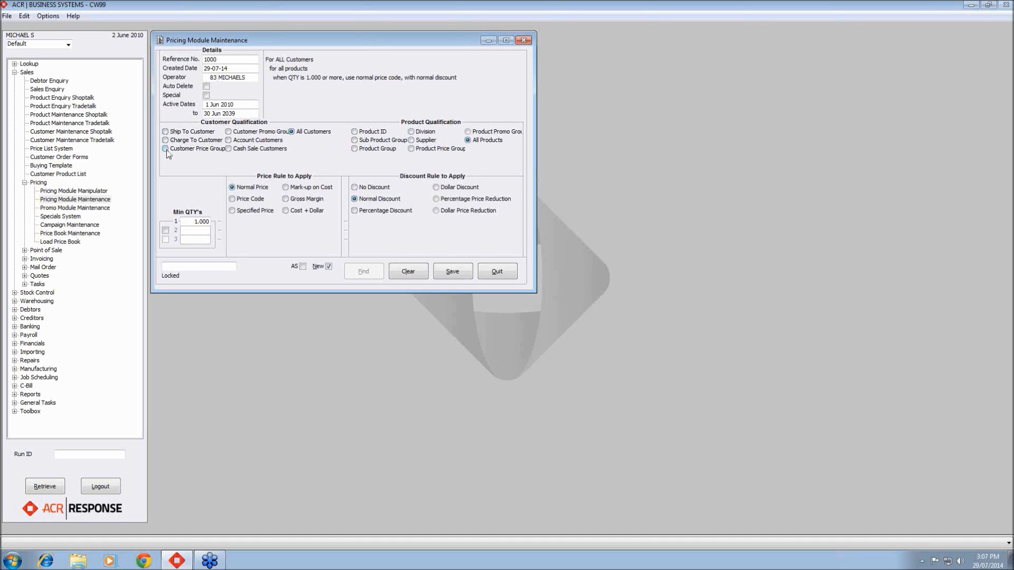
- Qualify customers by Customer Promo Group 10
click(228, 132)
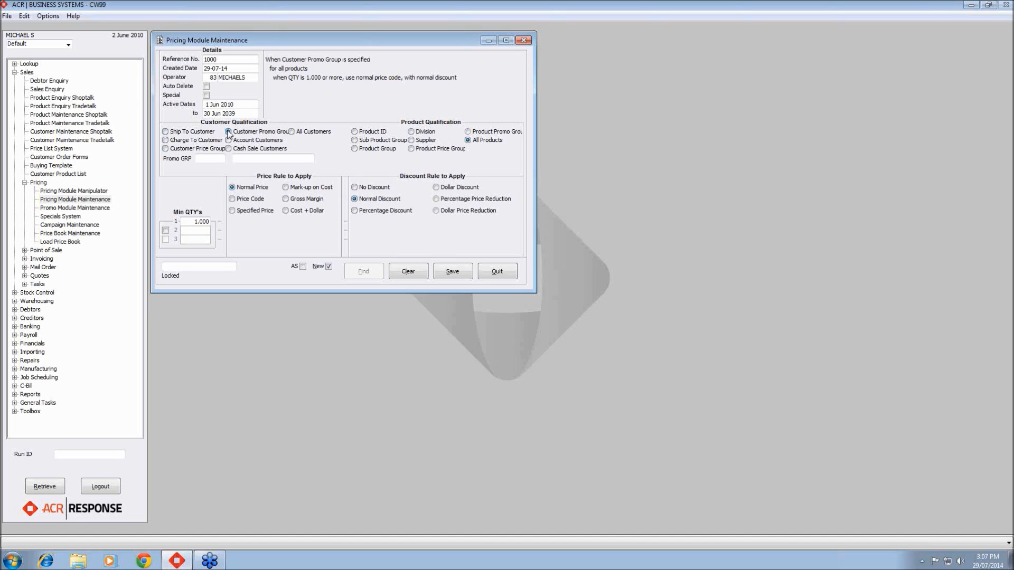
click(218, 158)
text(10)
key(Tab)
- Qualify products by sub product group 1000, confirming it from the lookup list
click(359, 141)
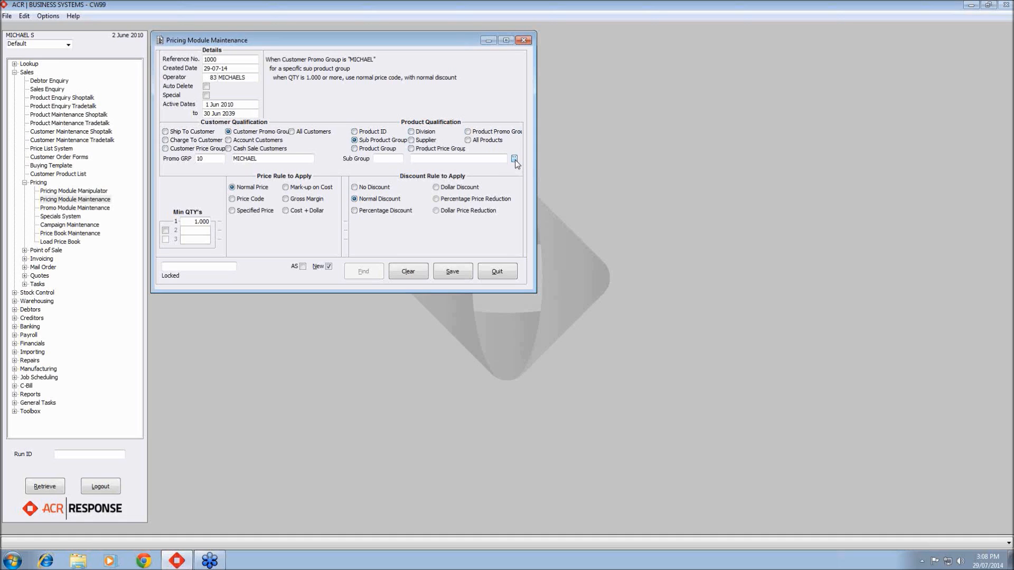
click(390, 159)
text(1000)
key(Tab)
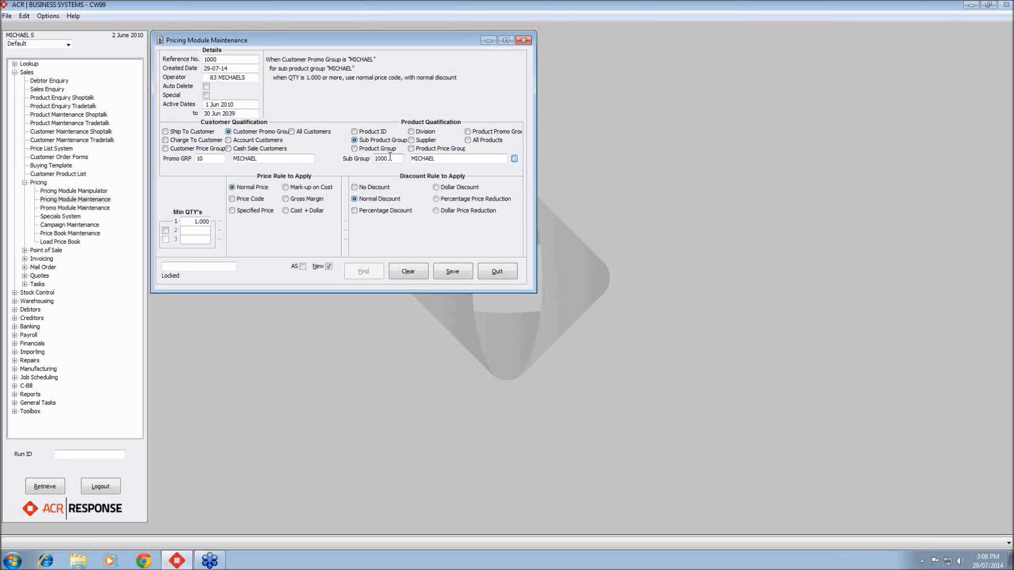
click(514, 159)
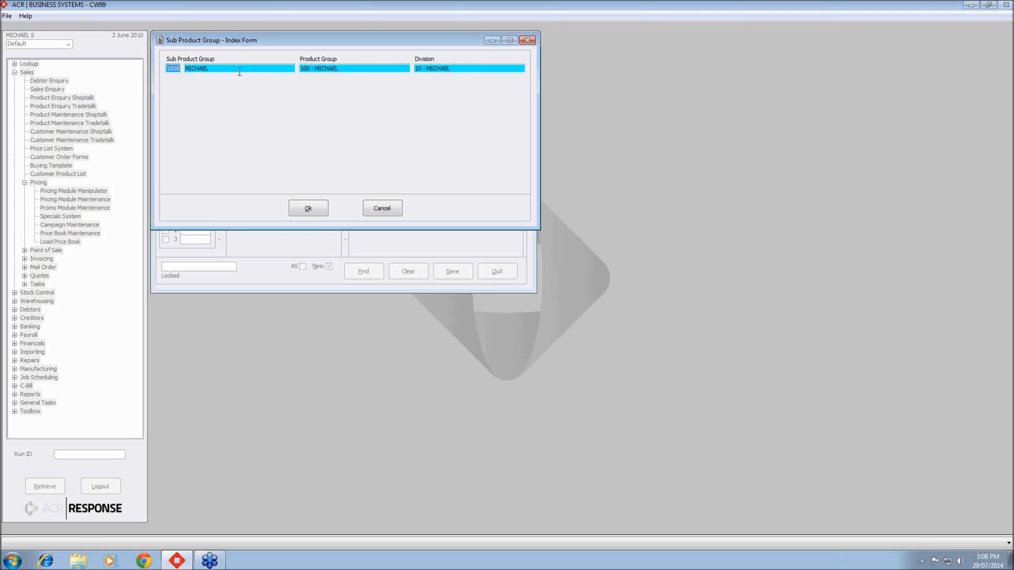
click(306, 210)
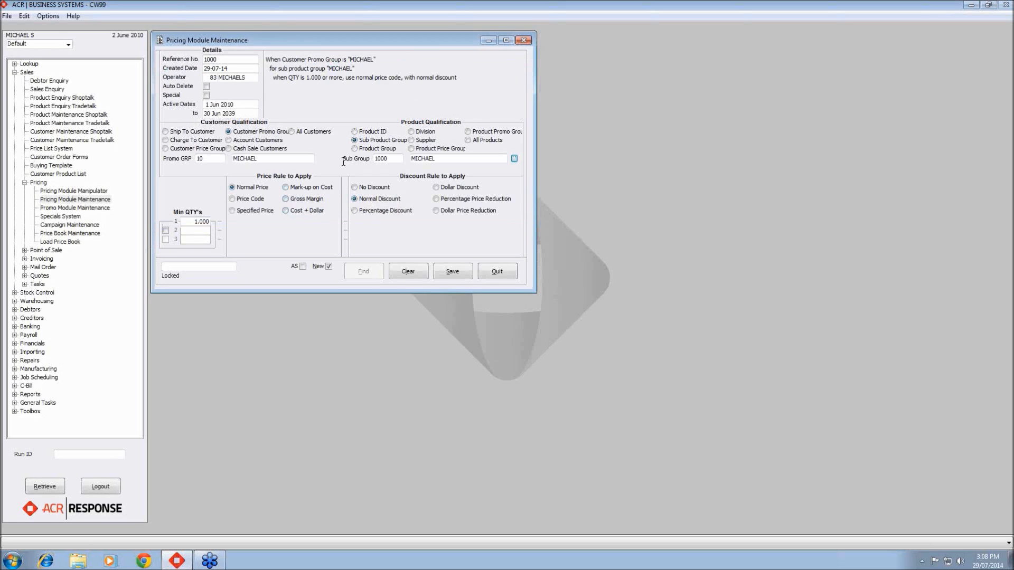
- Qualify products by product group 100, confirming it from the lookup list
click(355, 148)
click(381, 158)
text(100)
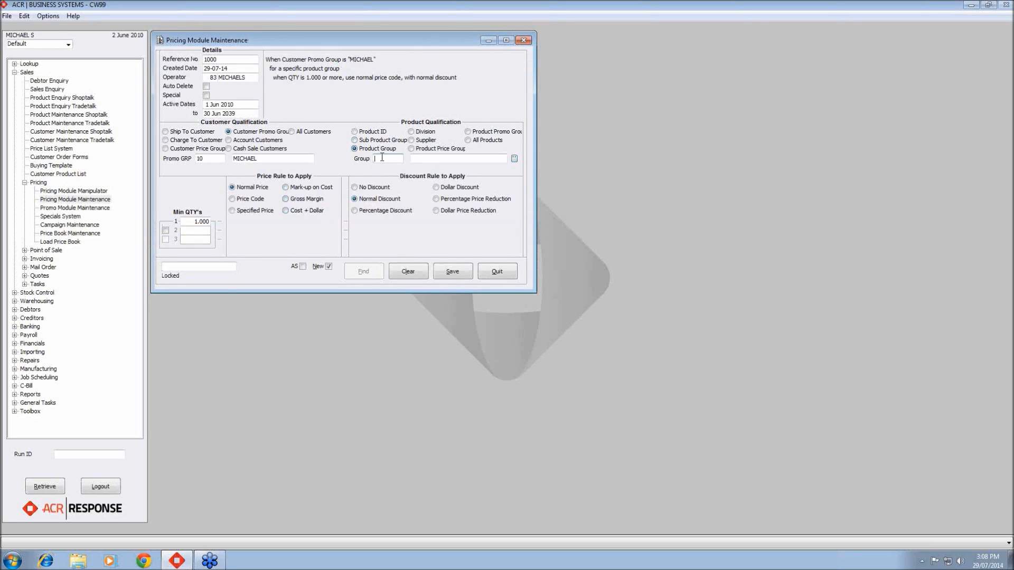
key(Tab)
click(514, 159)
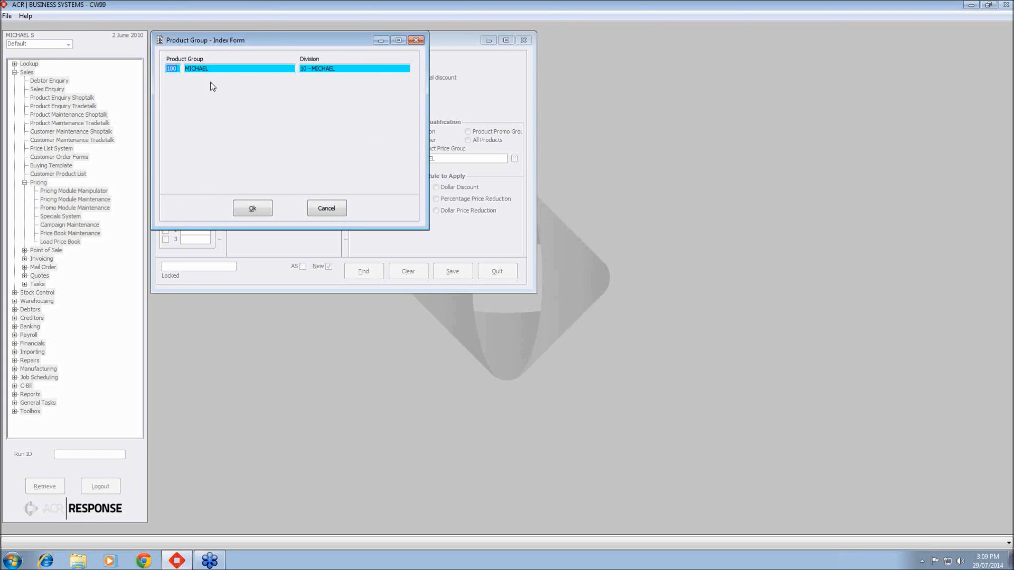
click(254, 209)
- Qualify products by product ID PRICING1
click(354, 131)
click(380, 159)
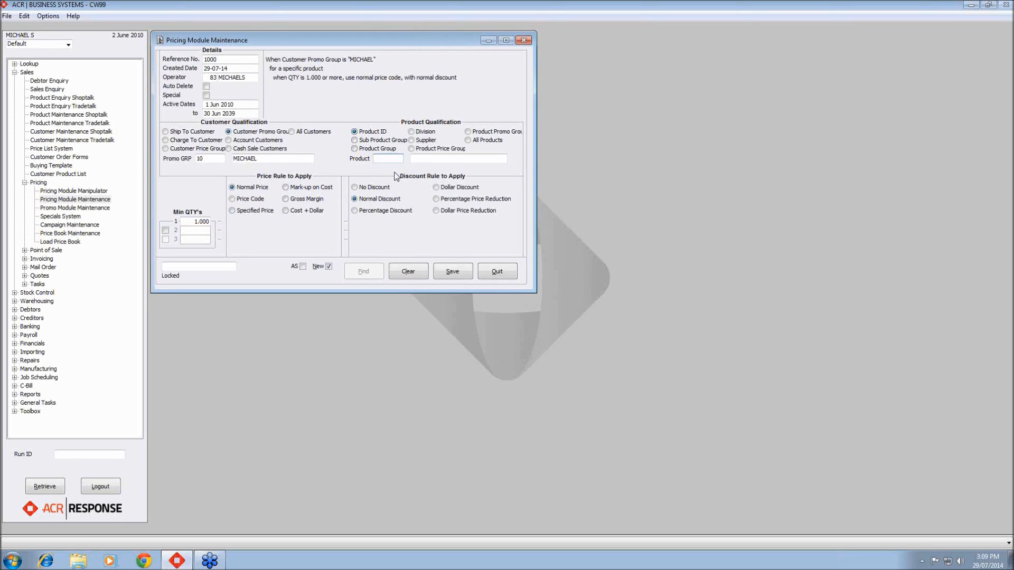
text(PRICING1)
key(Return)
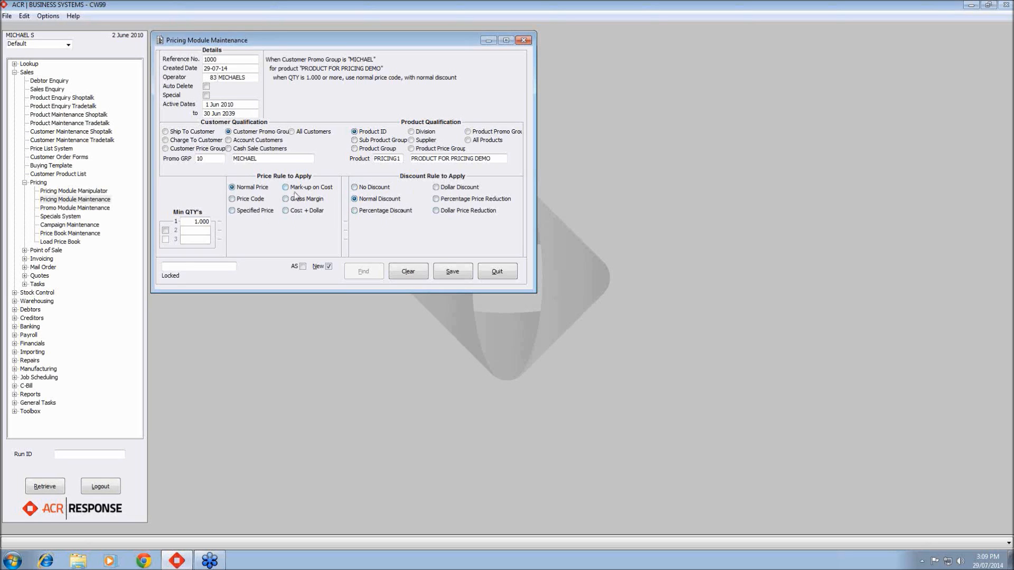
- Choose no discount and the Price Code rule with price code 3 for the first quantity
click(355, 186)
click(250, 200)
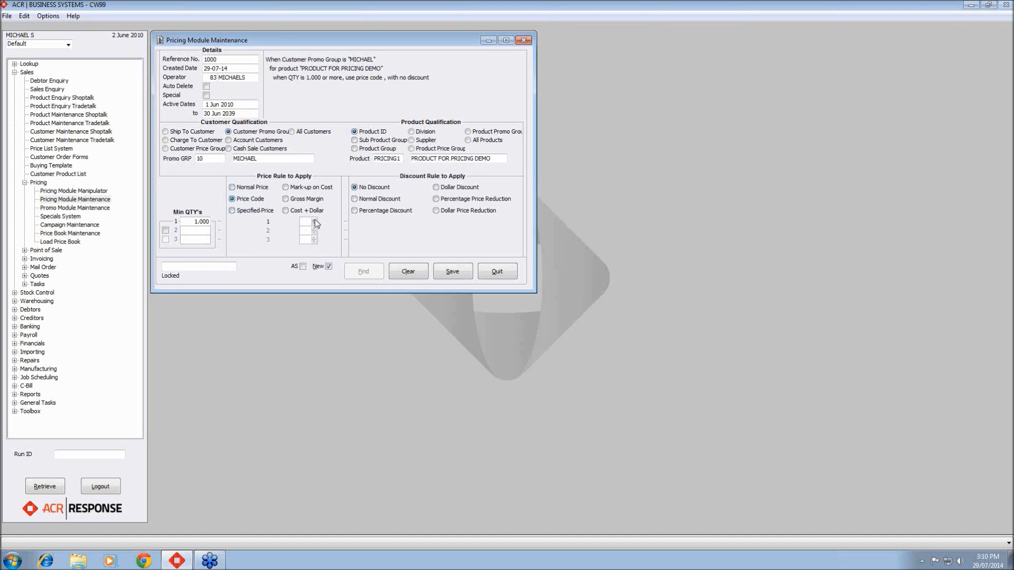
click(314, 220)
- Add quantity breaks of 5 and 10 using price codes 4 and 5
click(165, 231)
drag(192, 230, 210, 231)
text(5)
click(164, 240)
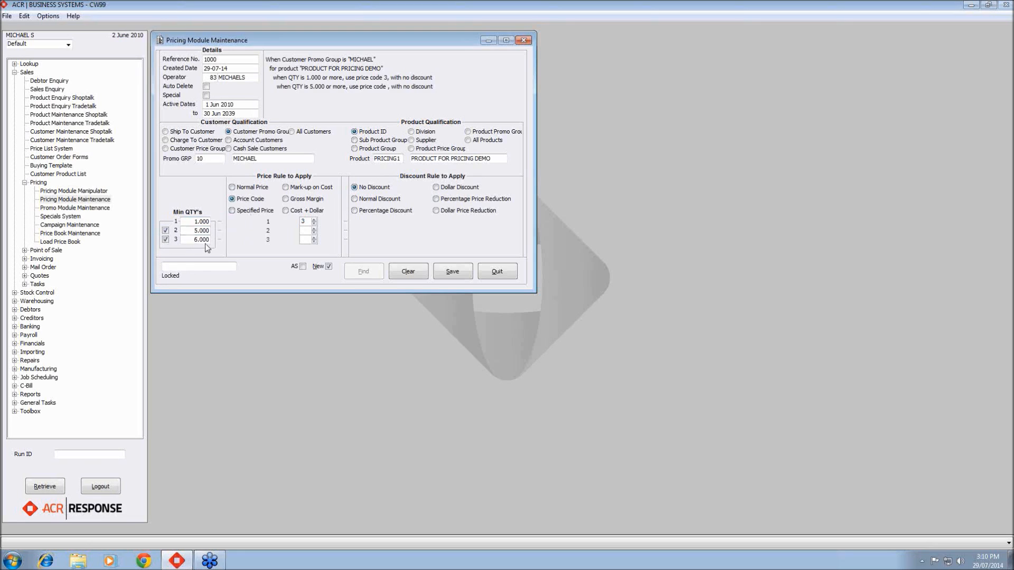
drag(194, 241, 228, 242)
text(10)
key(Tab)
click(314, 228)
click(313, 228)
click(314, 237)
click(314, 237)
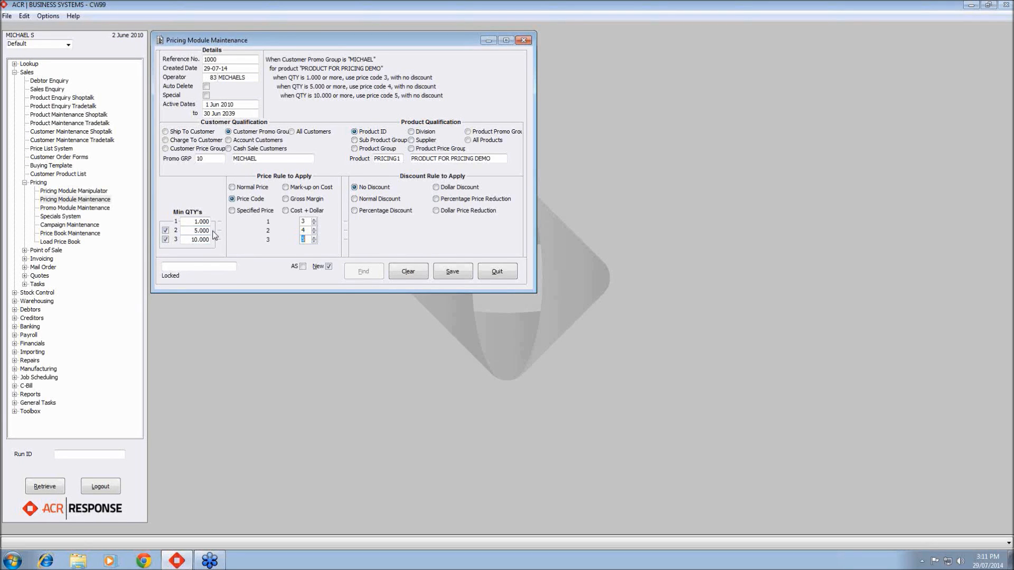
- Cycle through the Specified Price, Mark-up on Cost, Gross Margin and Cost + Dollar price rules
click(166, 239)
click(234, 210)
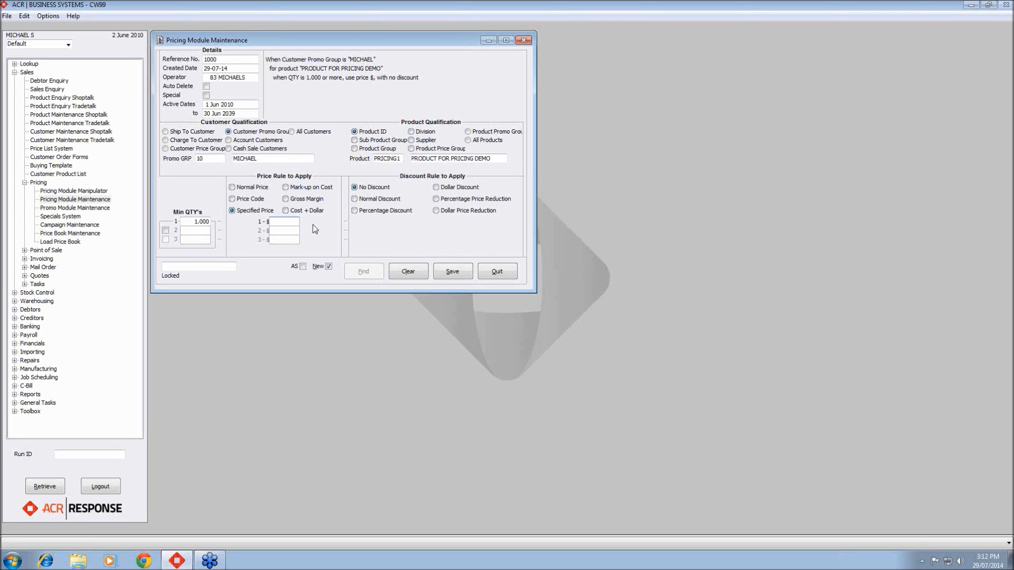
click(308, 188)
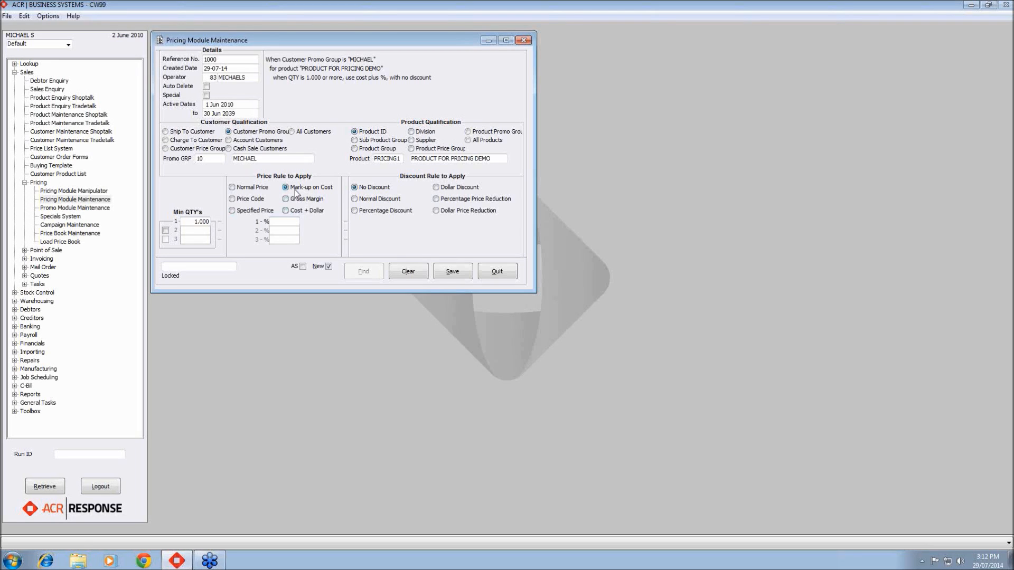
click(297, 204)
click(315, 189)
click(315, 202)
click(316, 190)
click(298, 211)
- Select the Specified Price rule and enable quantity breaks of 5 and 10
click(232, 210)
click(166, 230)
click(166, 239)
click(201, 231)
text(5)
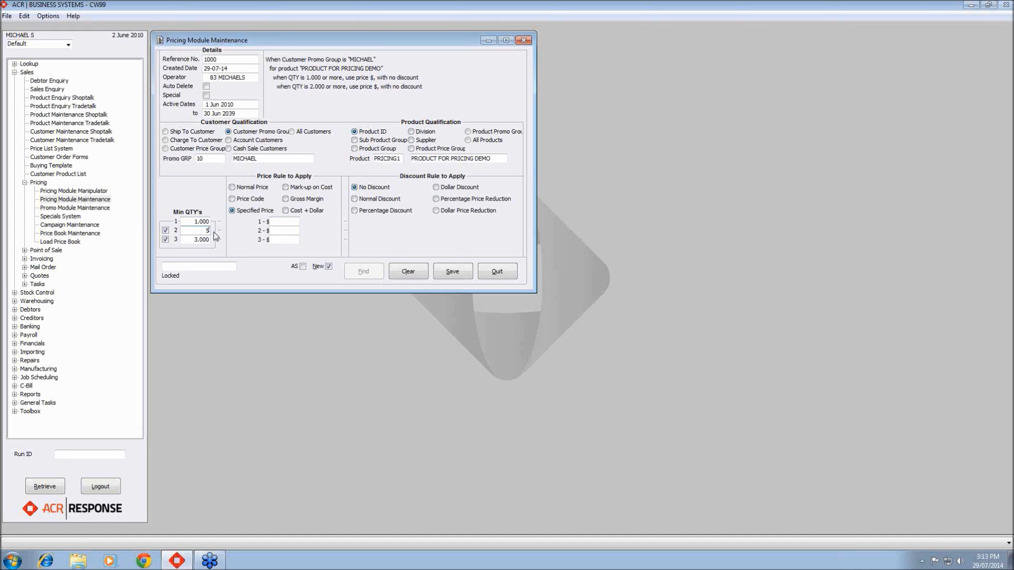
key(Tab)
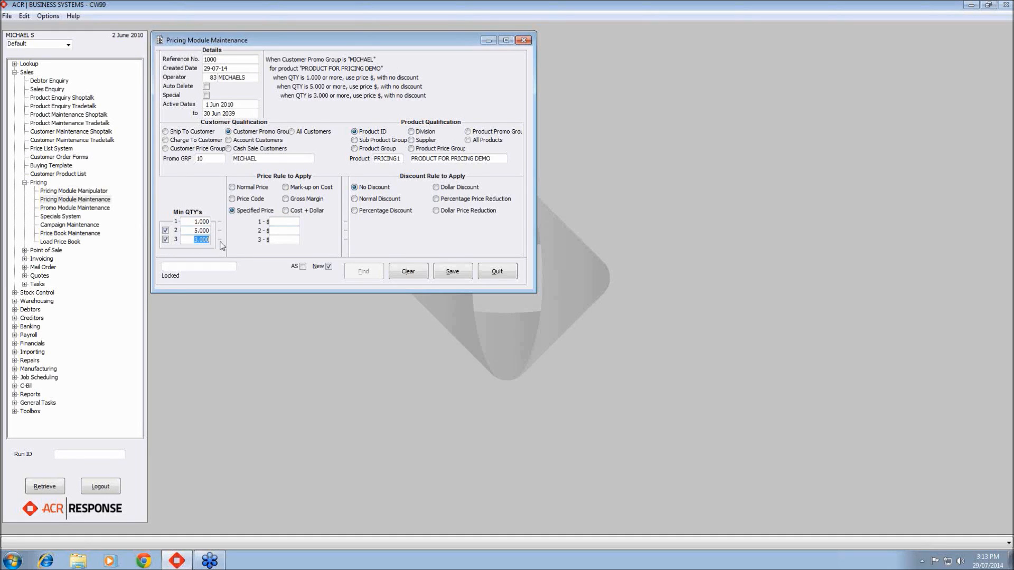
text(10)
key(Tab)
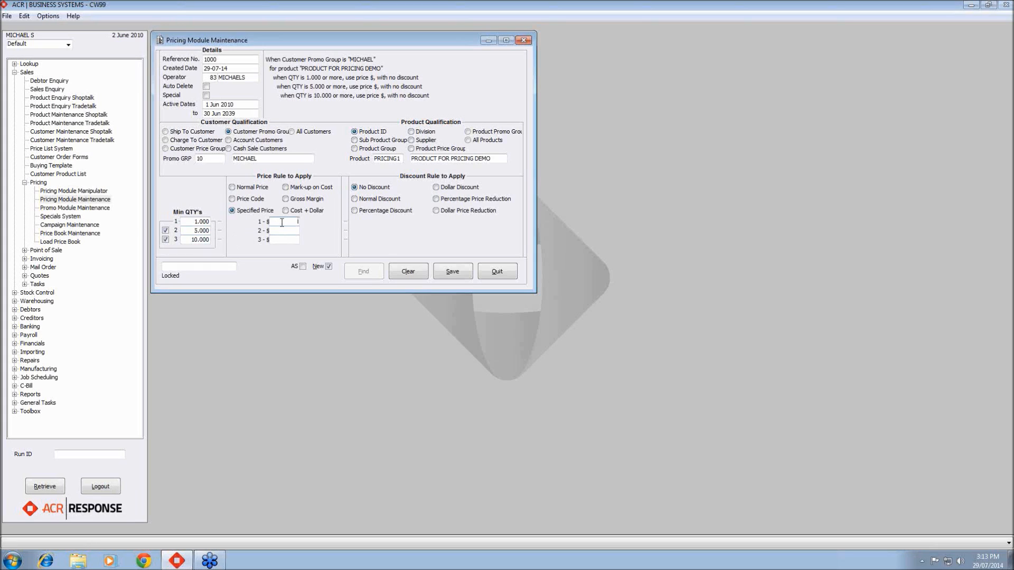
- Enter specified prices of 180, 170 and 160 for the three quantity breaks
text(180)
click(297, 232)
click(297, 240)
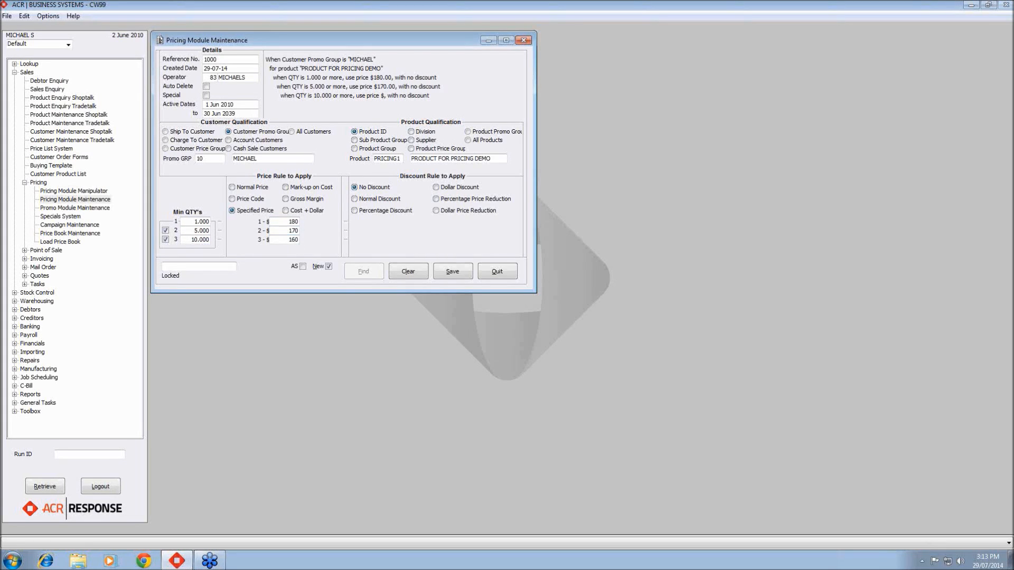
text(160)
key(Return)
- Cycle through the Normal, Percentage, Dollar and price reduction discount rules
click(359, 200)
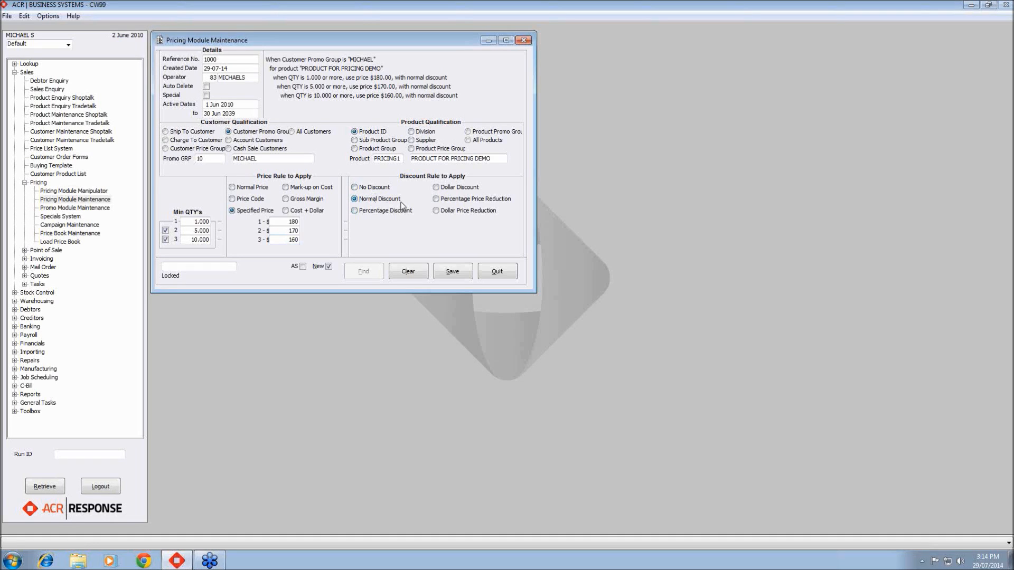
click(363, 212)
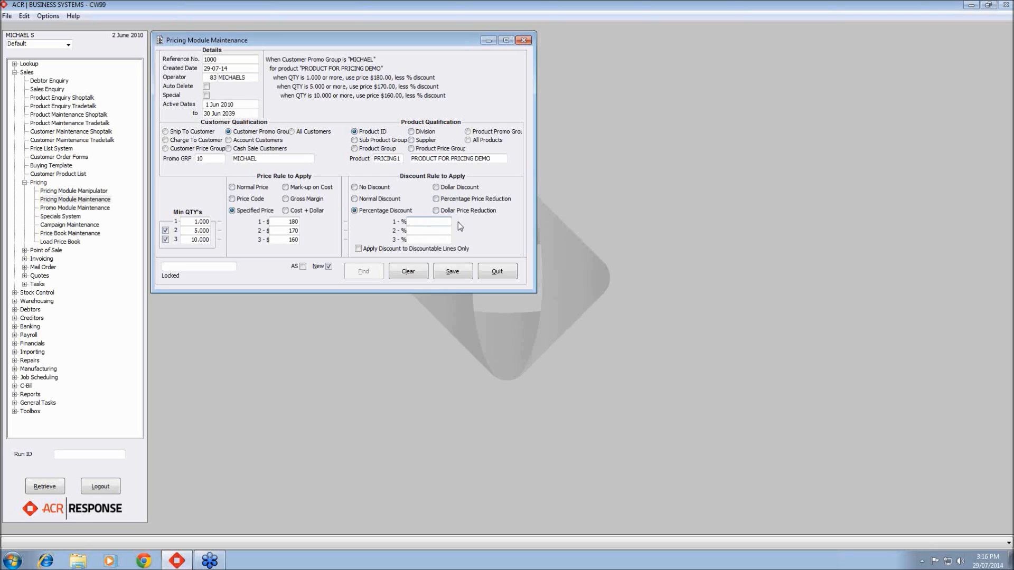
click(442, 190)
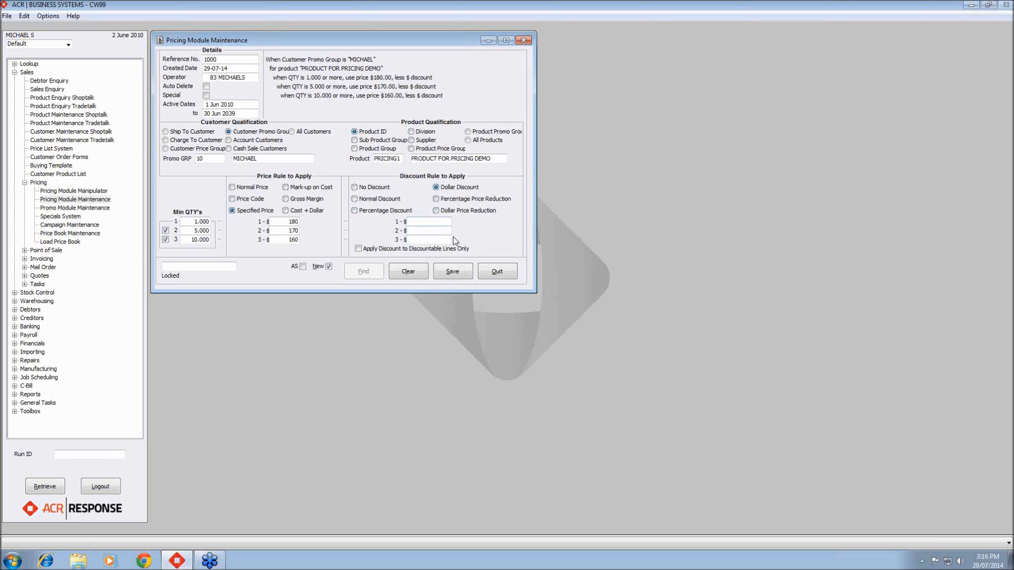
click(474, 200)
click(475, 214)
click(475, 202)
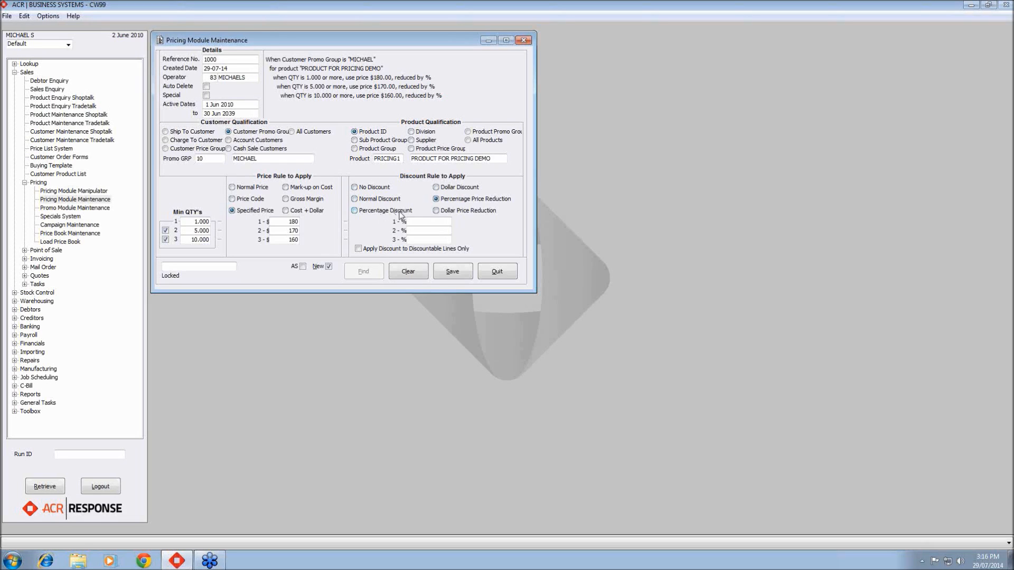
- Select No Discount, save the pricing record and close Pricing Module Maintenance
click(355, 188)
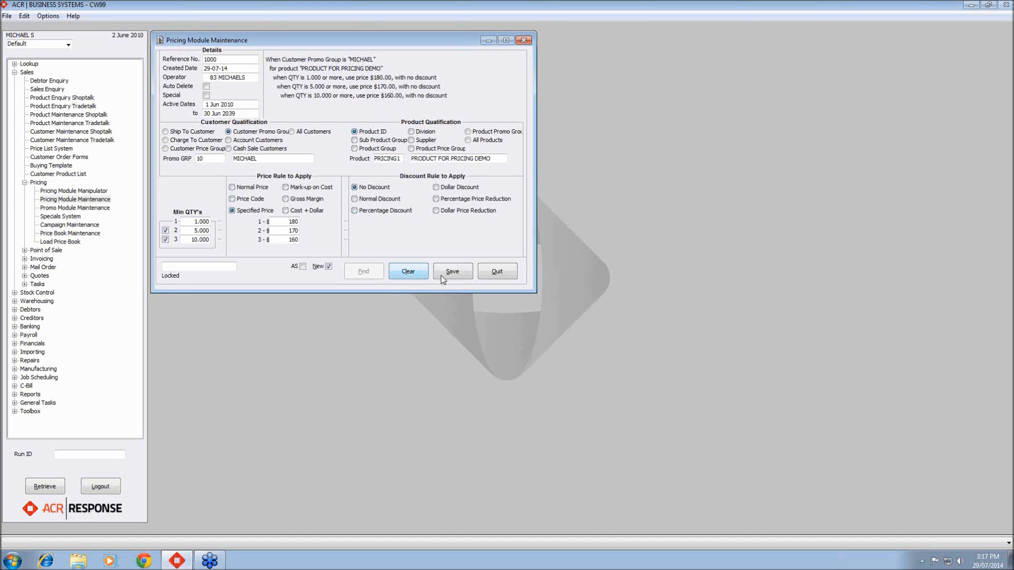
click(459, 275)
click(495, 274)
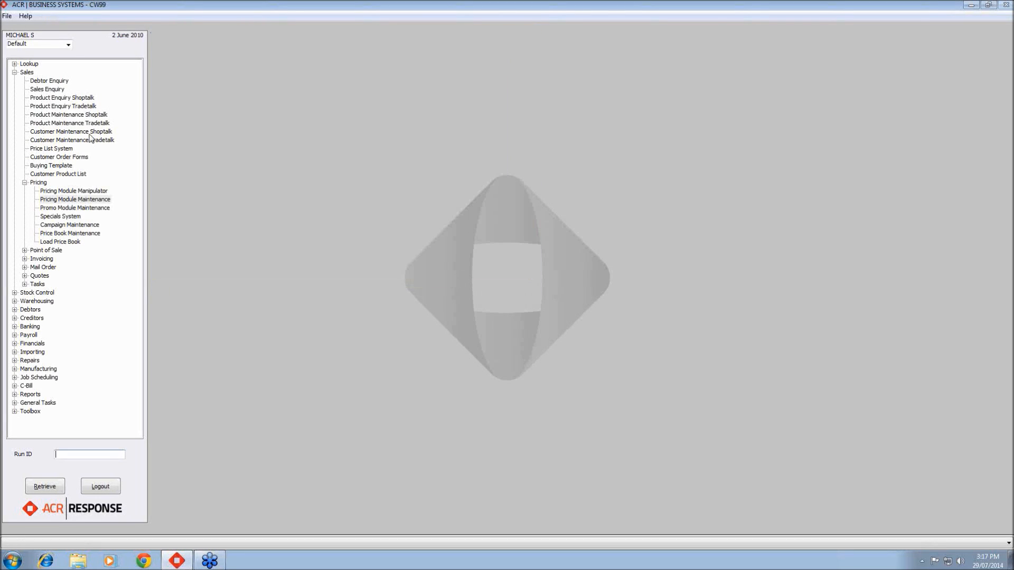
- Open Sales Enquiry and look up the price of PRICING1 for the demo customer's account
double_click(58, 91)
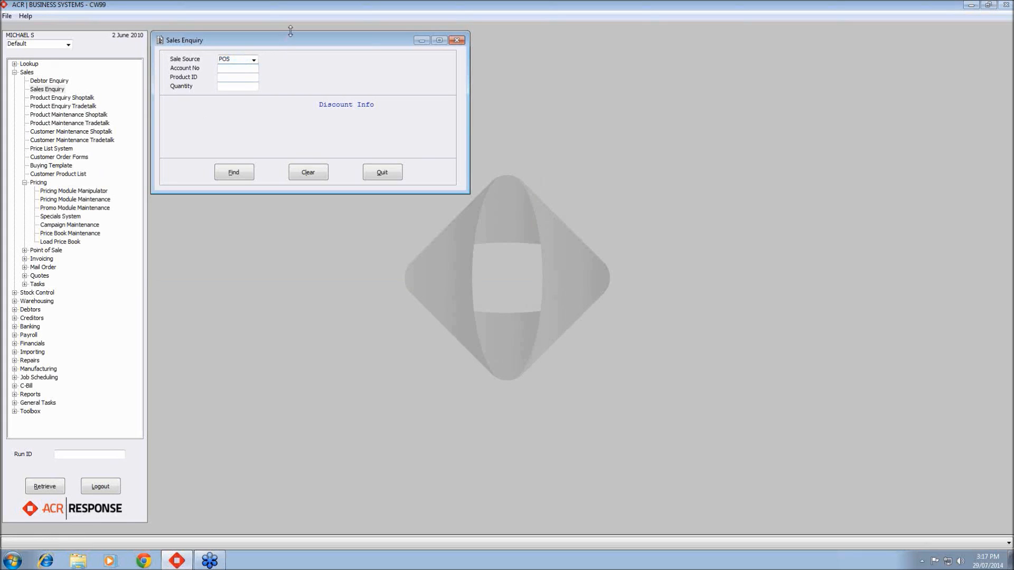
text(00021)
key(Tab)
text(PRICING1)
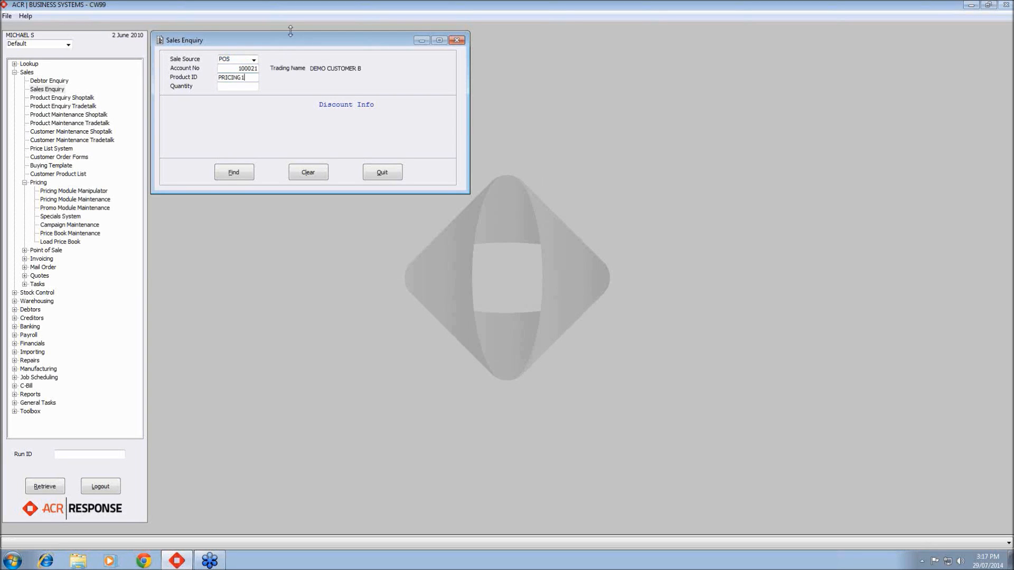
key(Tab)
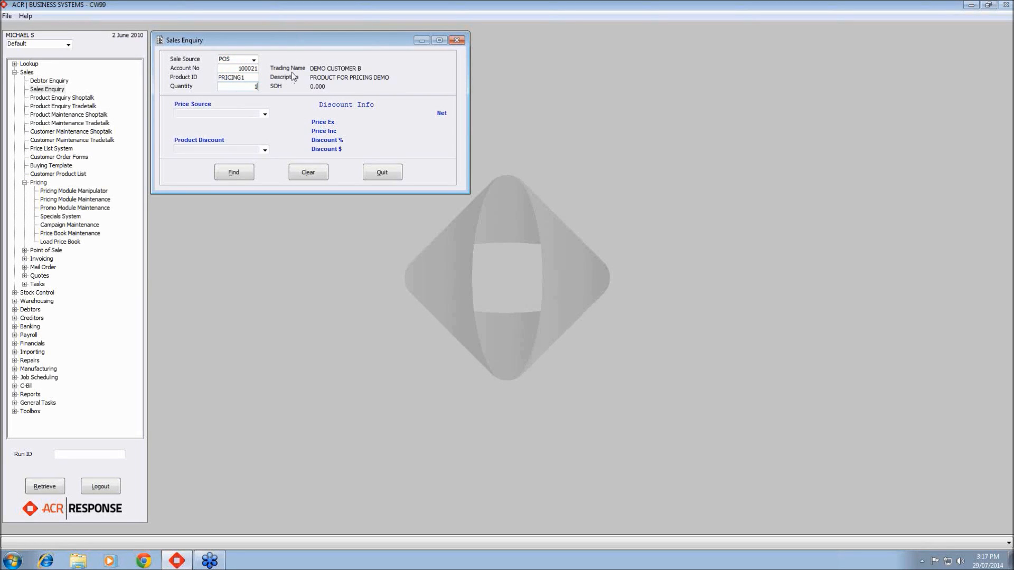
click(246, 170)
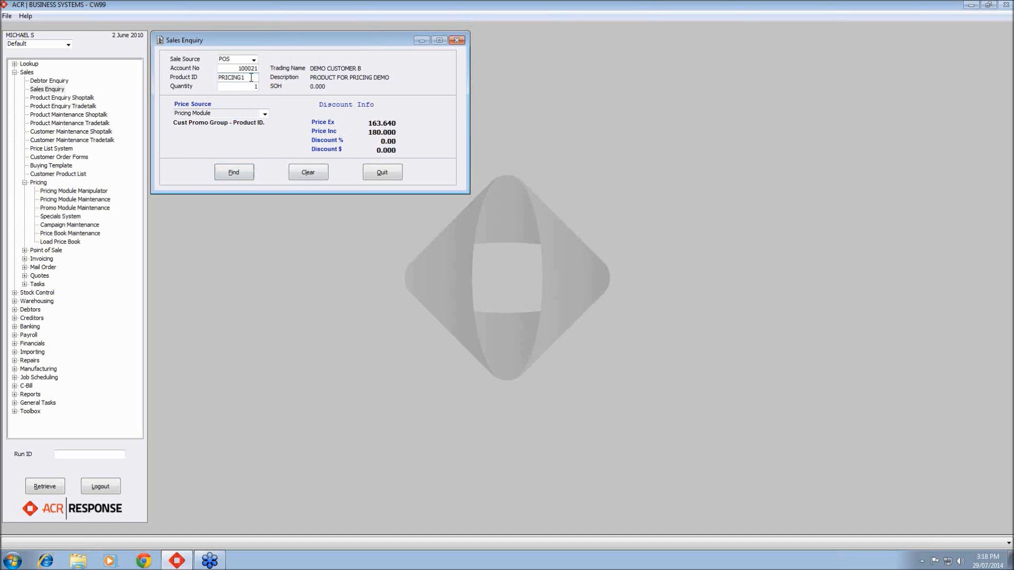
- Re-enquire the price of PRICING1 for a quantity of 6
drag(252, 78, 213, 80)
text(PRICING1)
key(Tab)
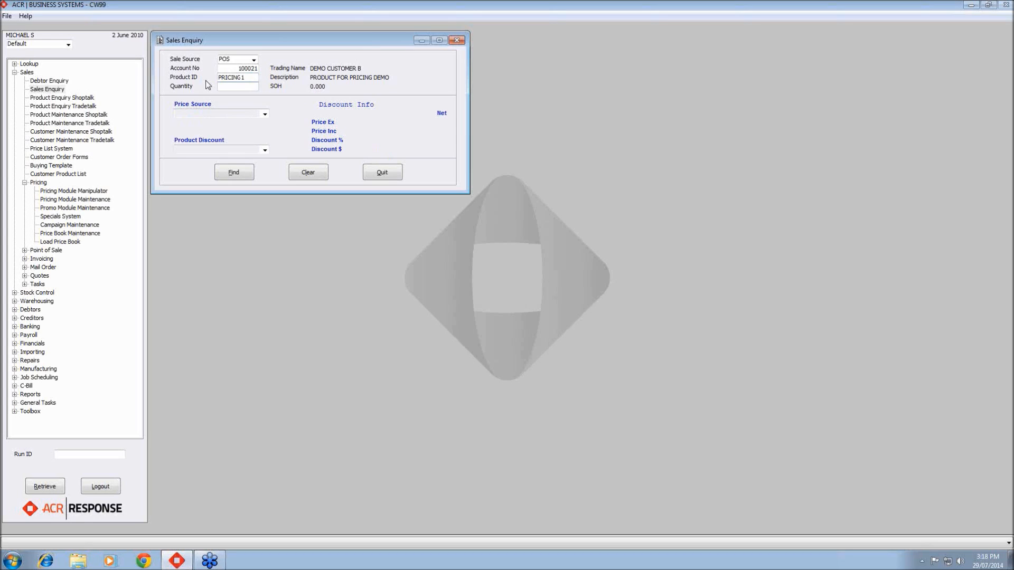
click(228, 170)
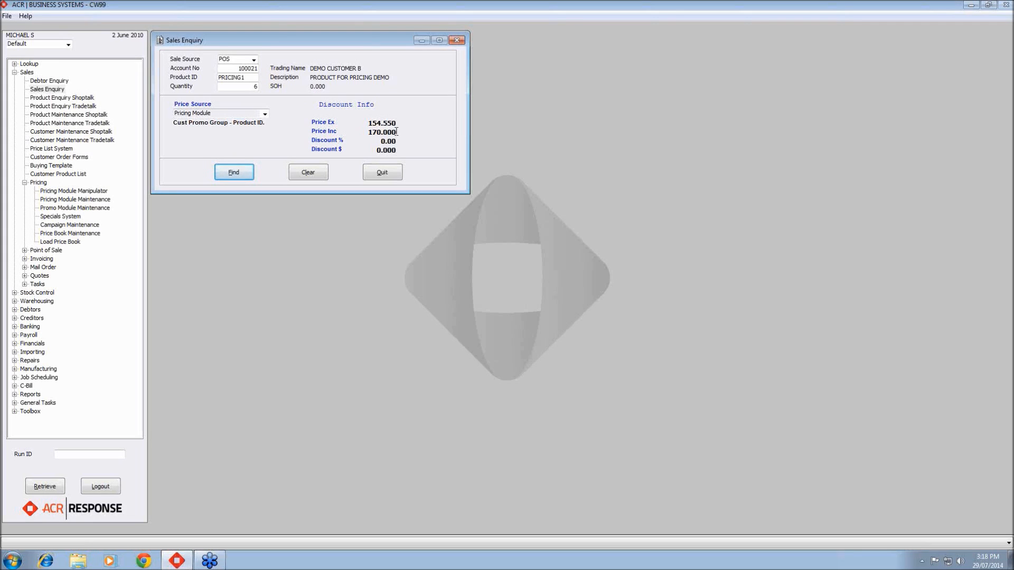
- Re-enquire the price of PRICING1 for a quantity of 20, then close Sales Enquiry
click(251, 77)
text(PRICING1)
key(Tab)
text(20)
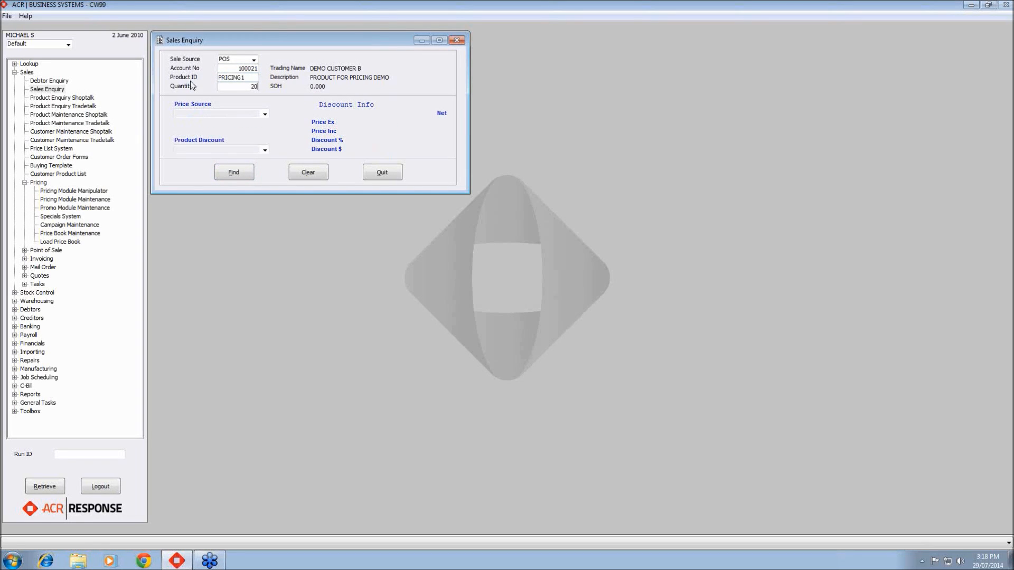
click(238, 175)
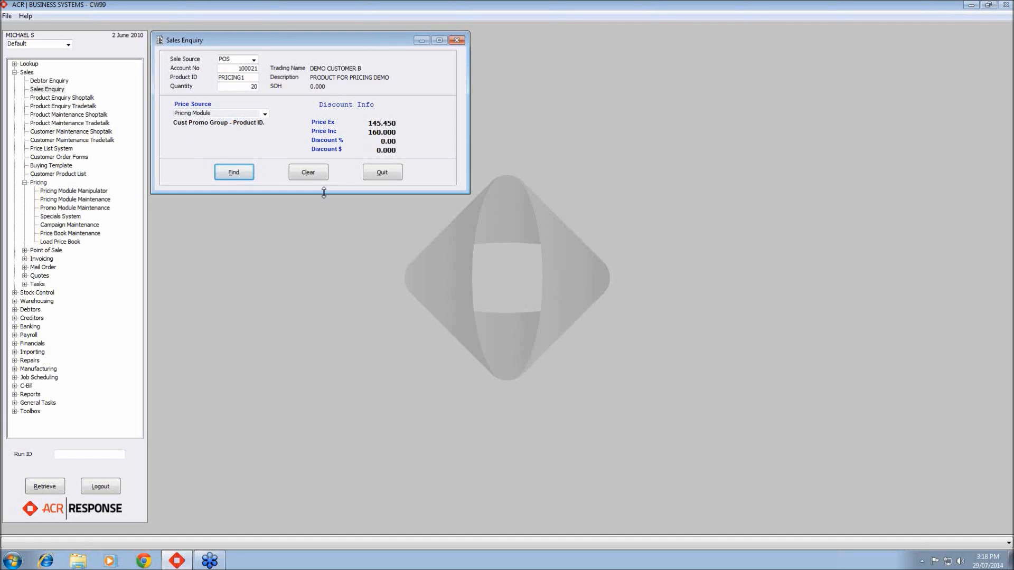
click(372, 173)
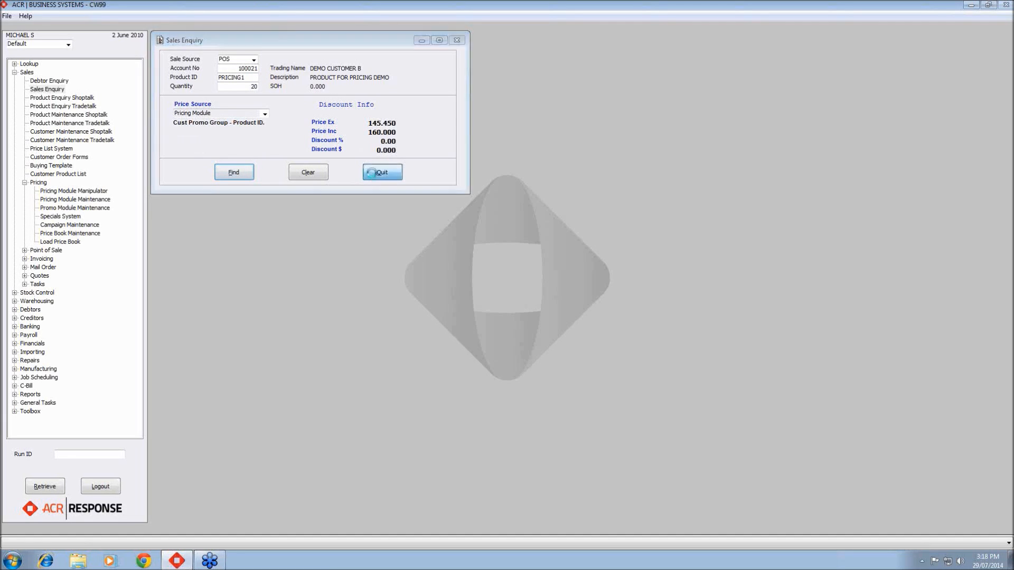
- Reopen pricing record 1000, apply a Dollar Discount of $10 to all three quantity breaks, save and close
double_click(69, 200)
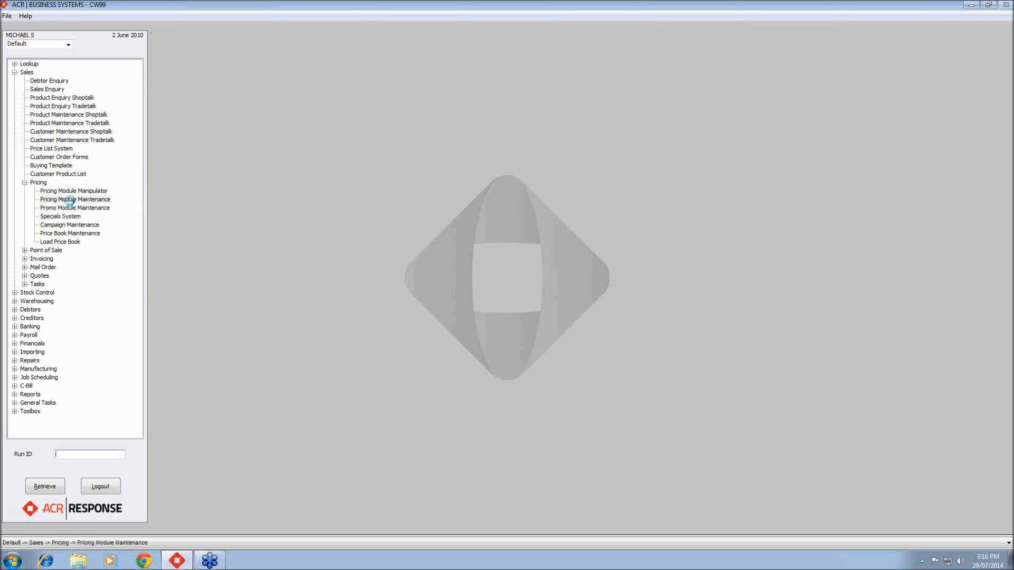
text(1000)
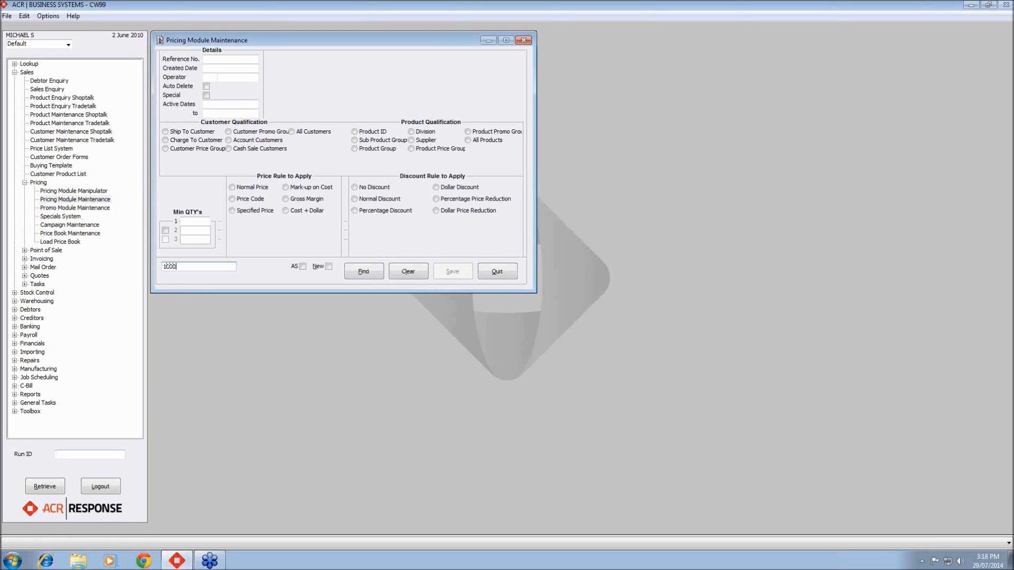
key(Return)
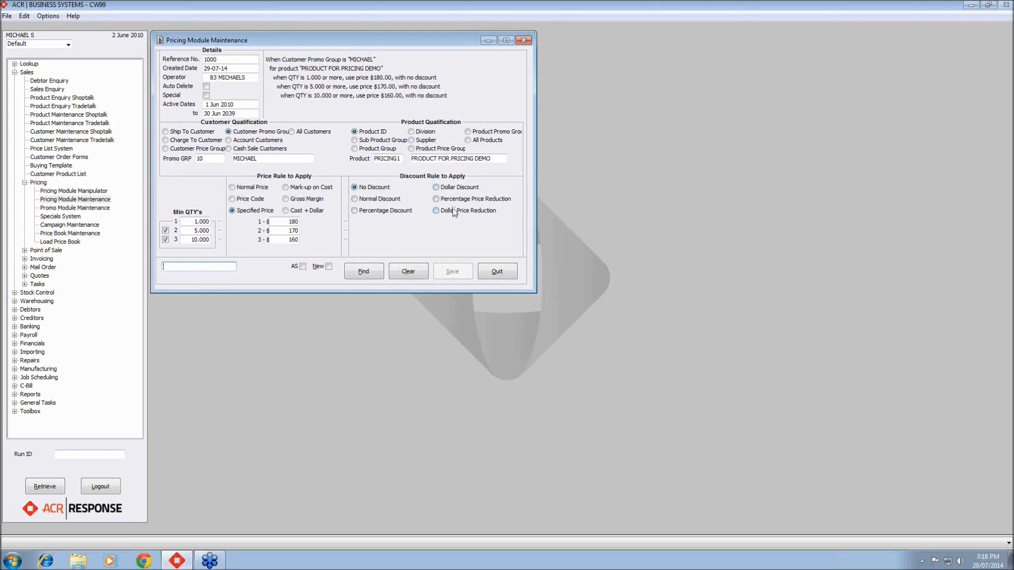
click(439, 188)
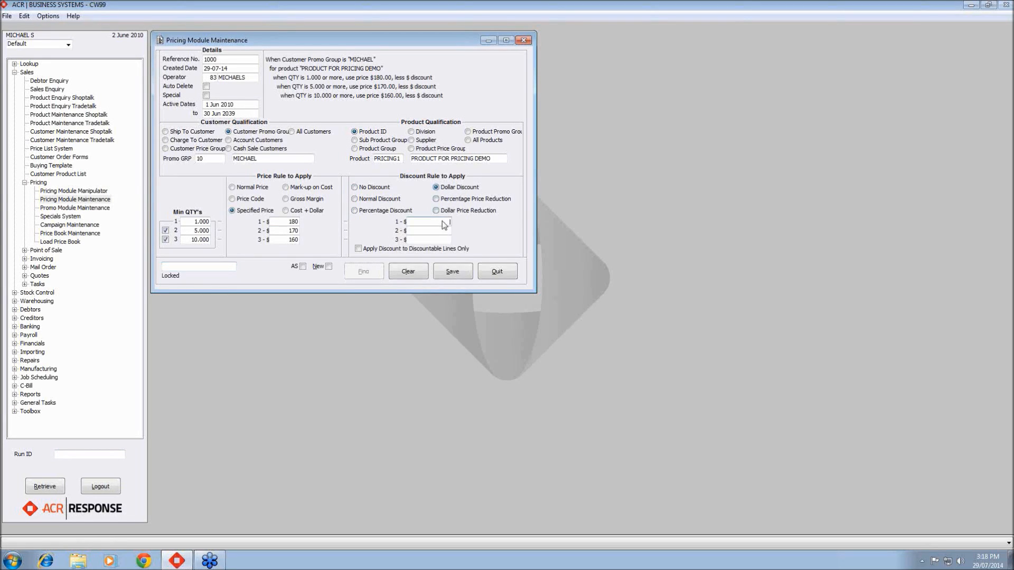
text(10)
key(Tab)
text(10)
key(Tab)
text(1160)
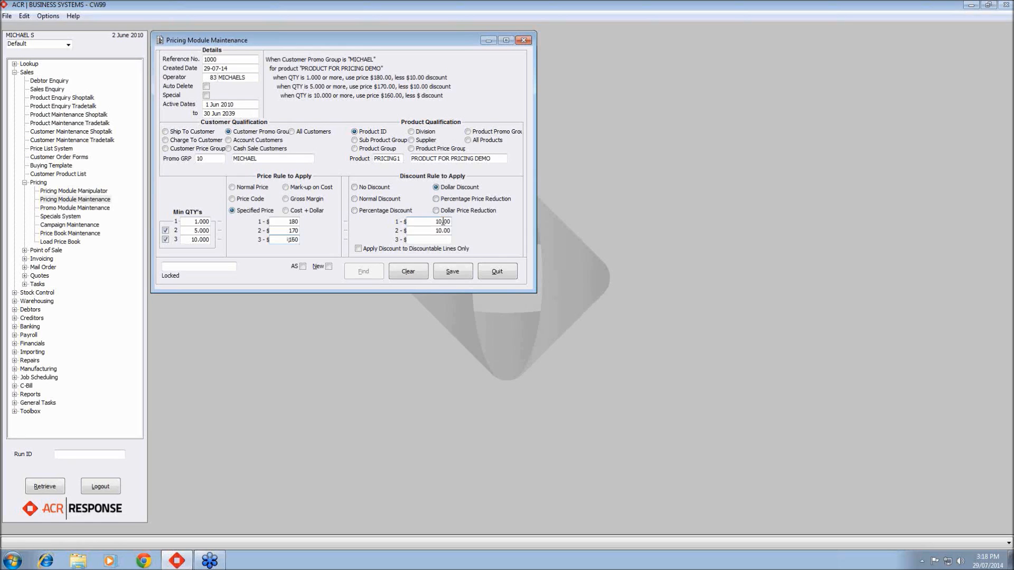
key(Tab)
text(10)
key(Tab)
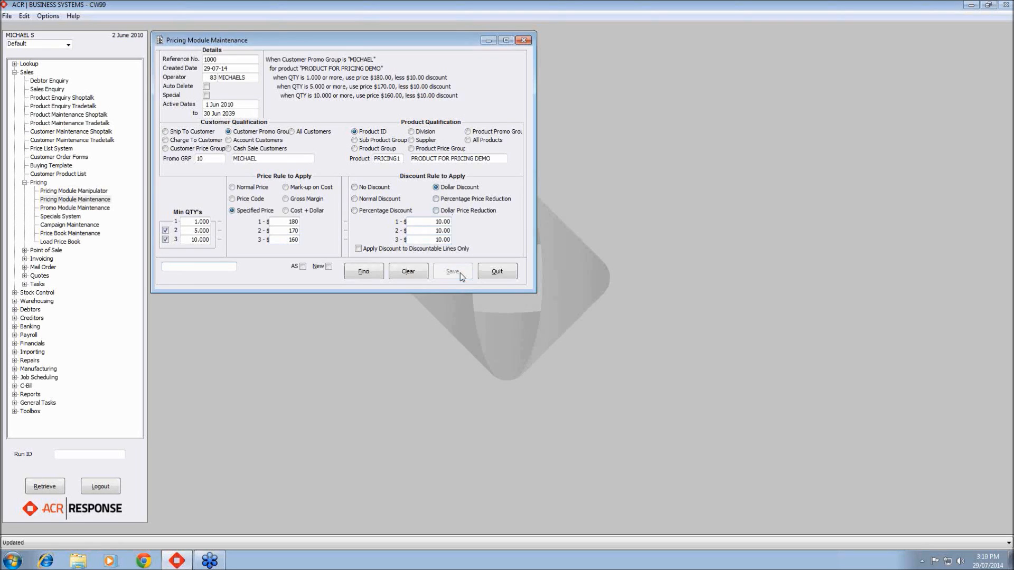
click(503, 274)
- Open Sales Enquiry and look up the price of PRICING1 at quantity 1 for the demo customer's account, then close it
double_click(62, 90)
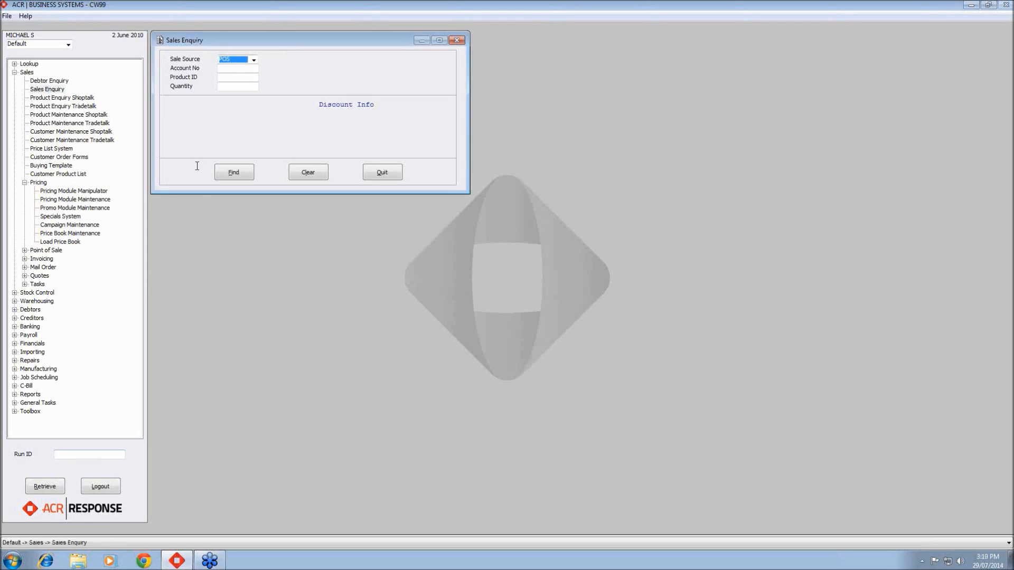
key(Tab)
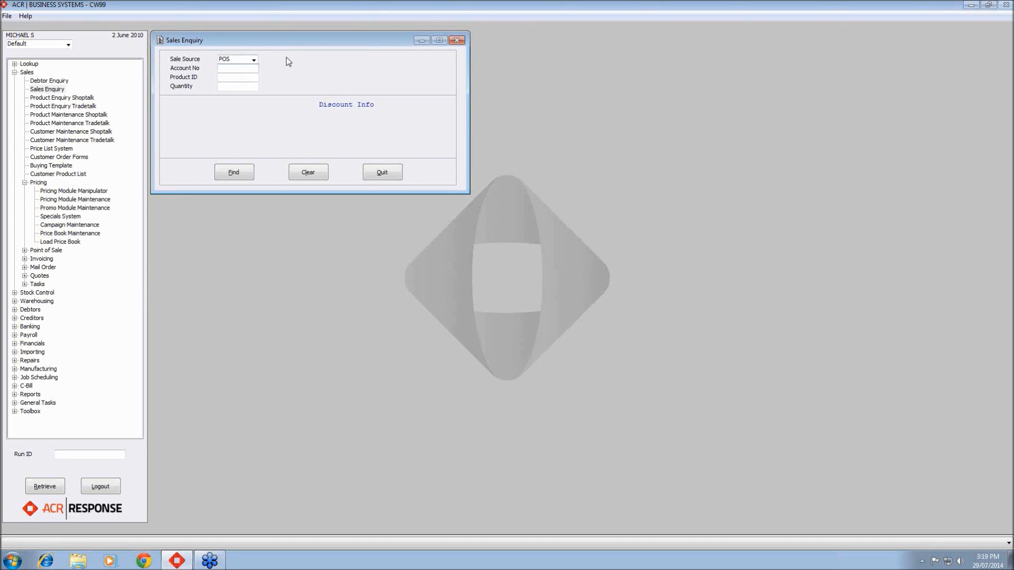
text(100021)
key(Tab)
text(PRI)
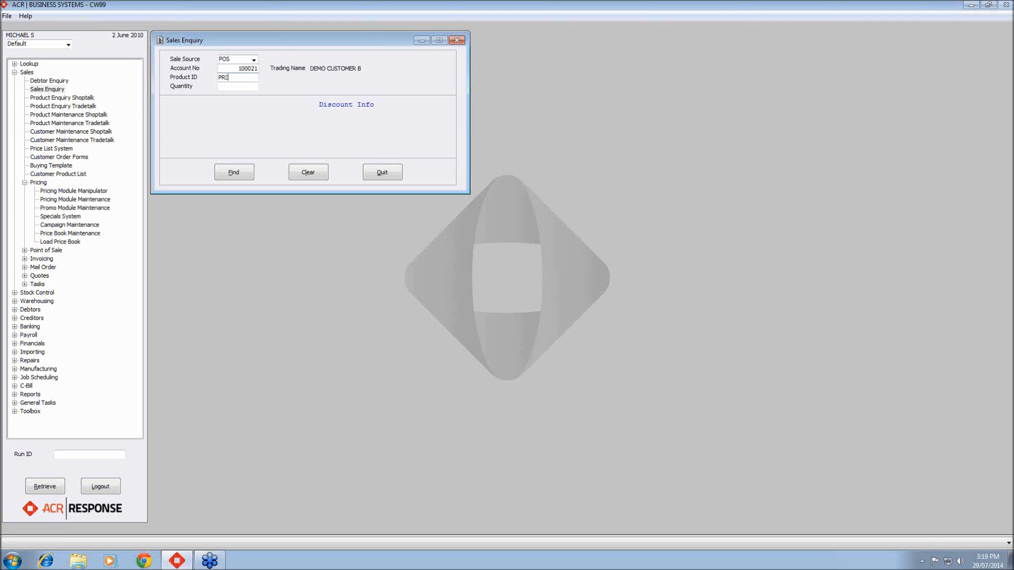
text(CING1)
key(Tab)
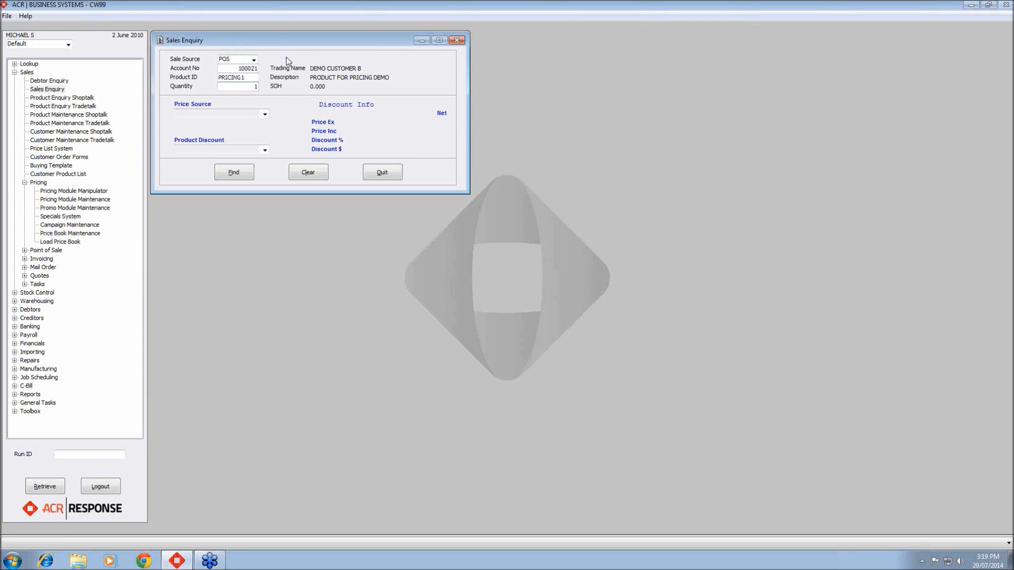
click(243, 173)
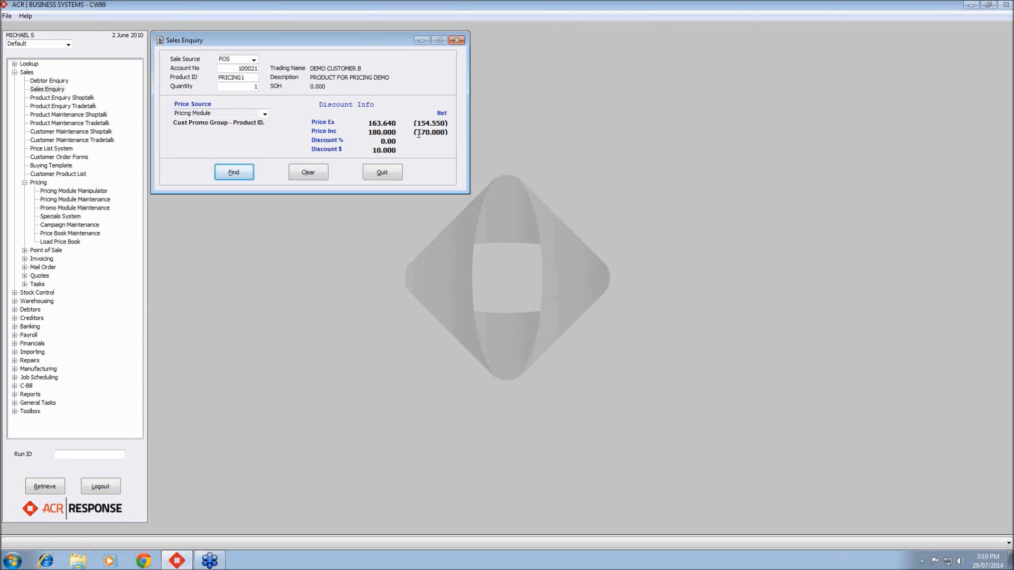
drag(417, 133, 449, 134)
click(382, 172)
- Reopen pricing record 1000, switch to Dollar Price Reduction of $10 on all three quantity breaks, save and close
double_click(74, 199)
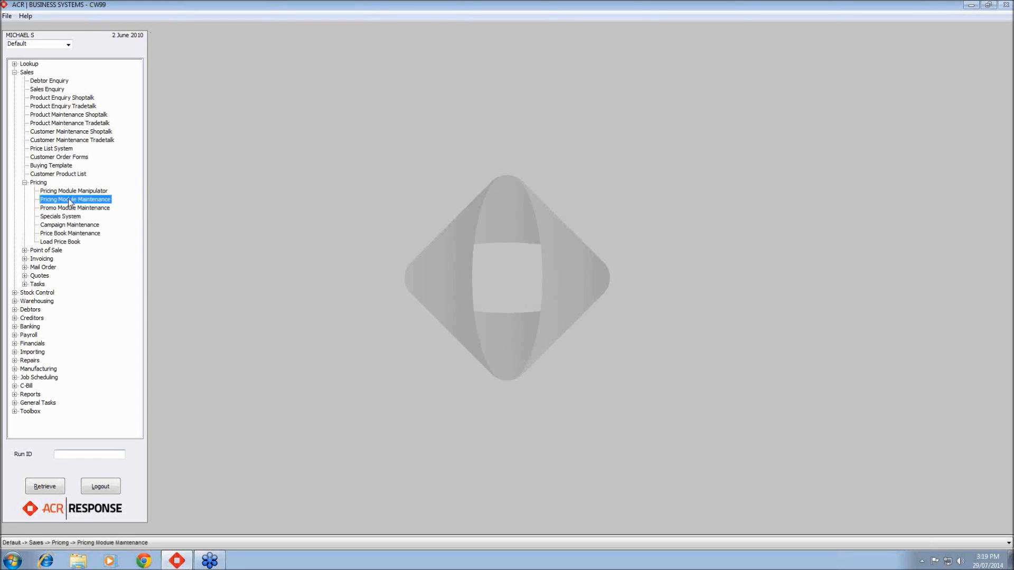
text(1000)
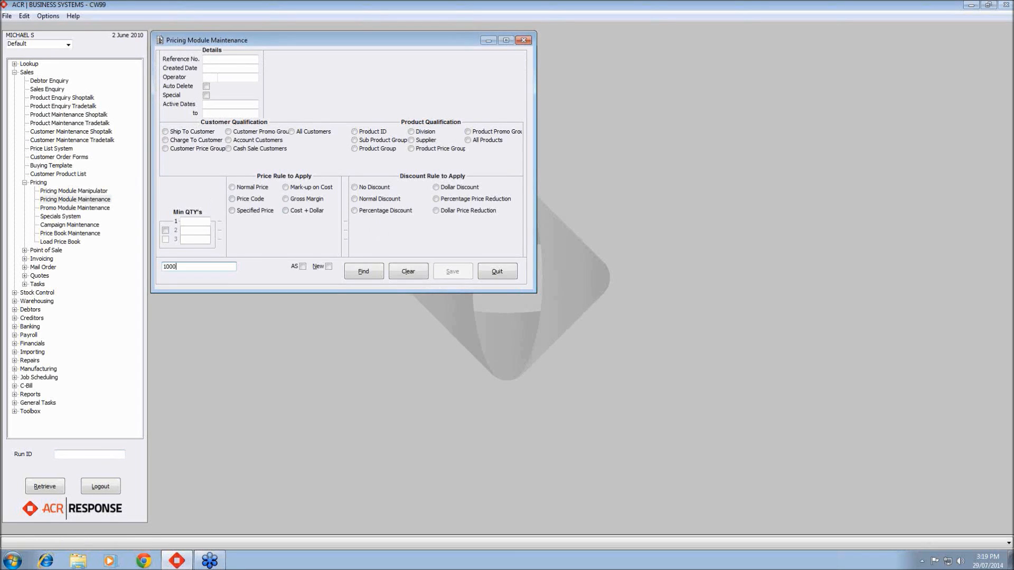
key(Return)
click(440, 211)
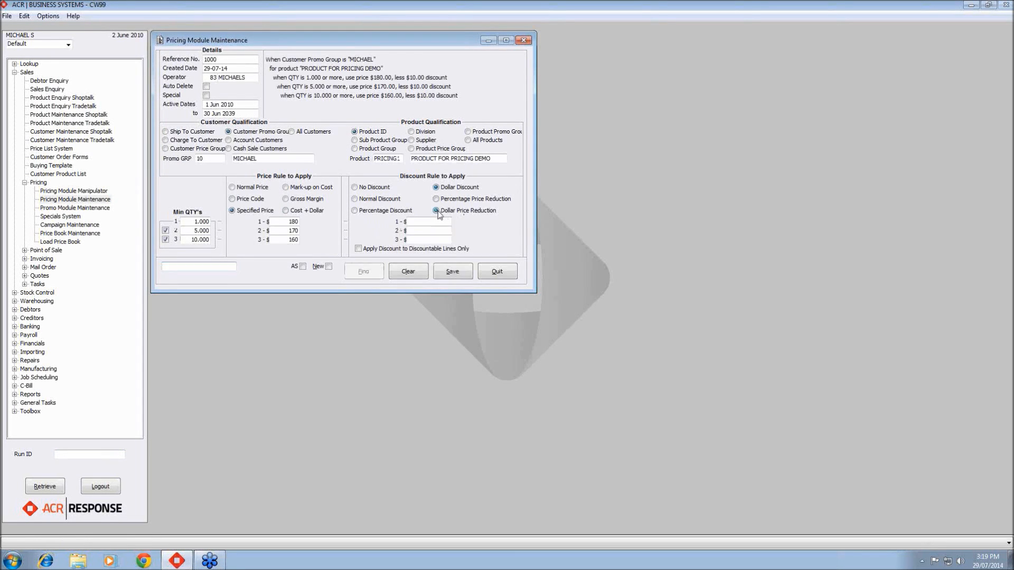
text(10)
key(Tab)
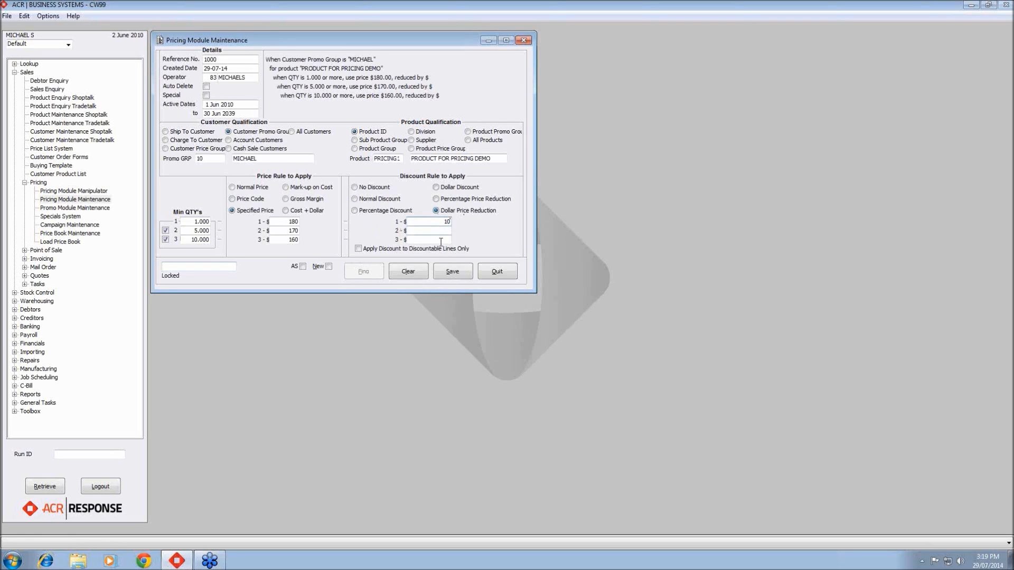
text(10)
click(448, 240)
text(10)
key(Tab)
click(468, 272)
click(496, 272)
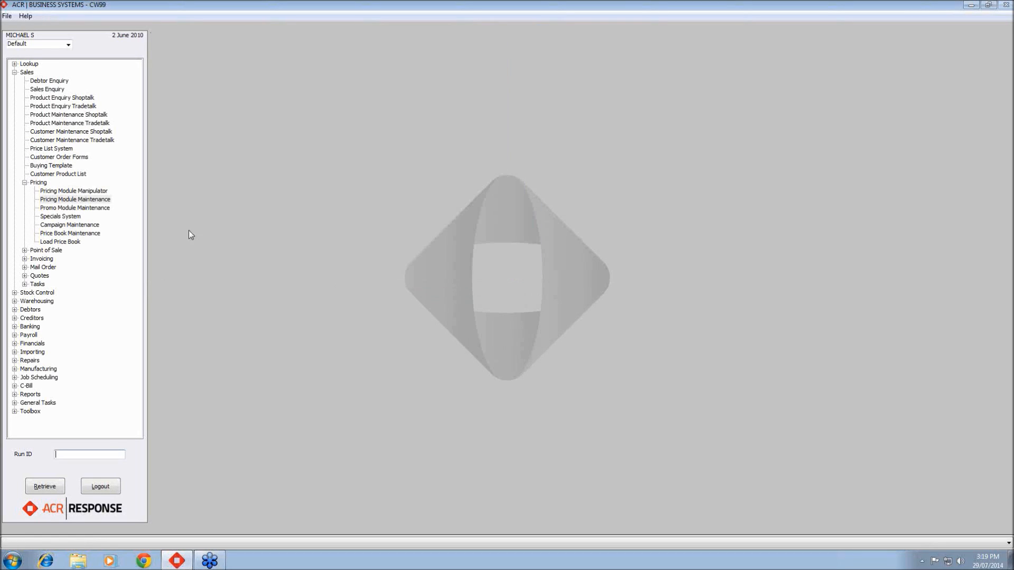
- Open Sales Enquiry and look up the price of PRICING1 at quantity 1 for the demo customer's account
double_click(47, 89)
key(Tab)
text(100021)
key(Tab)
text(PRICING1)
key(Tab)
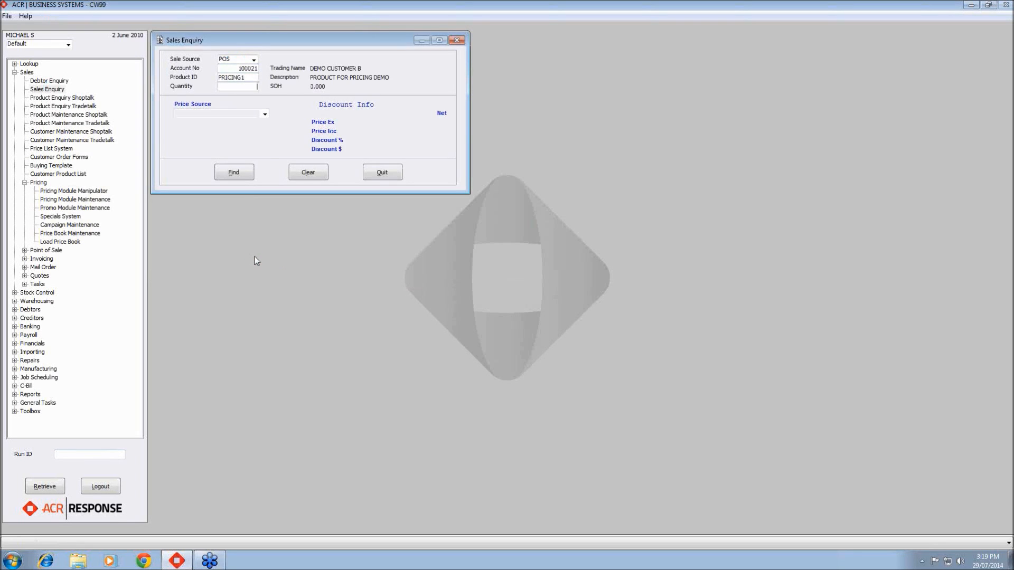
text(1)
click(237, 173)
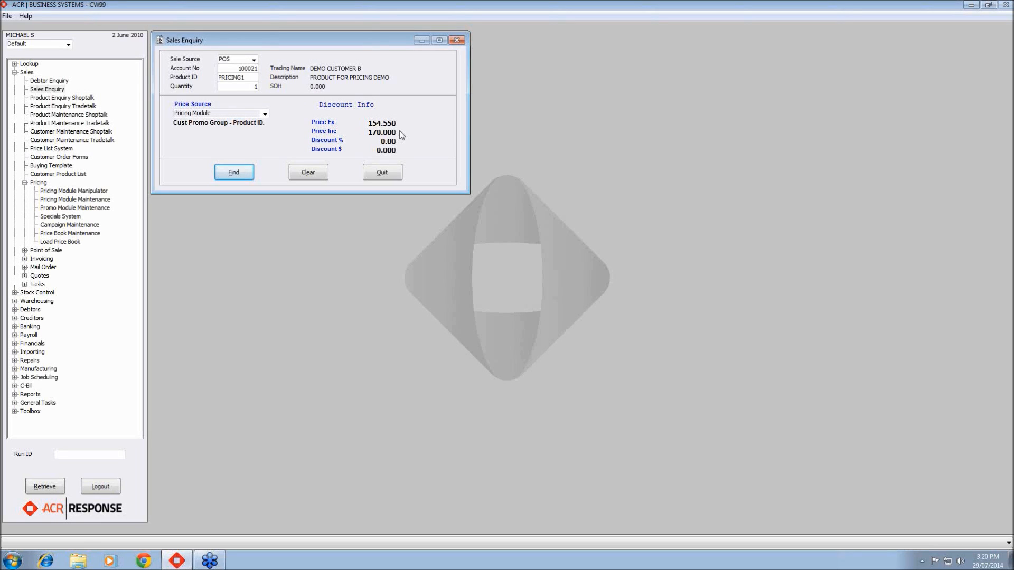
click(892, 159)
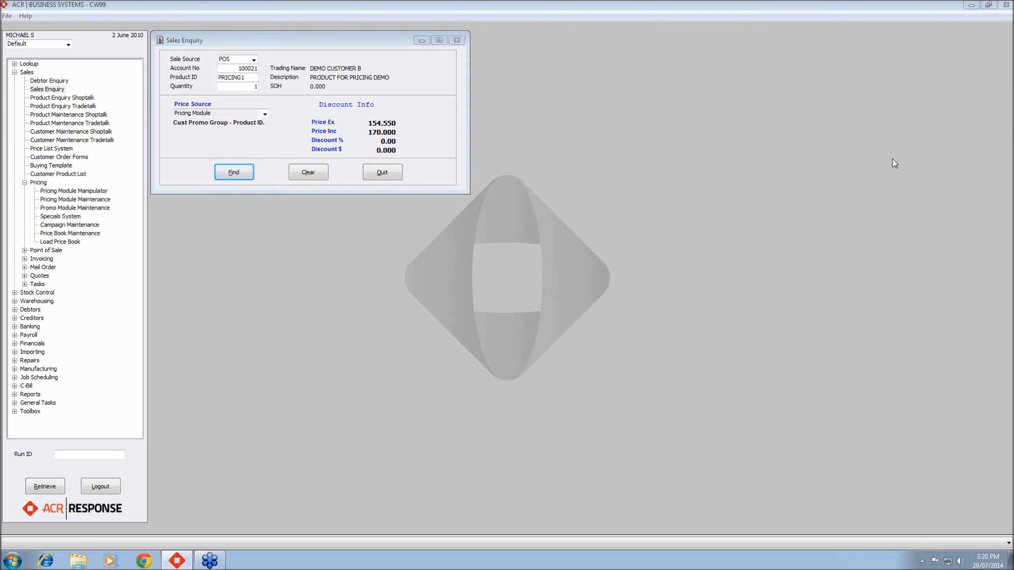